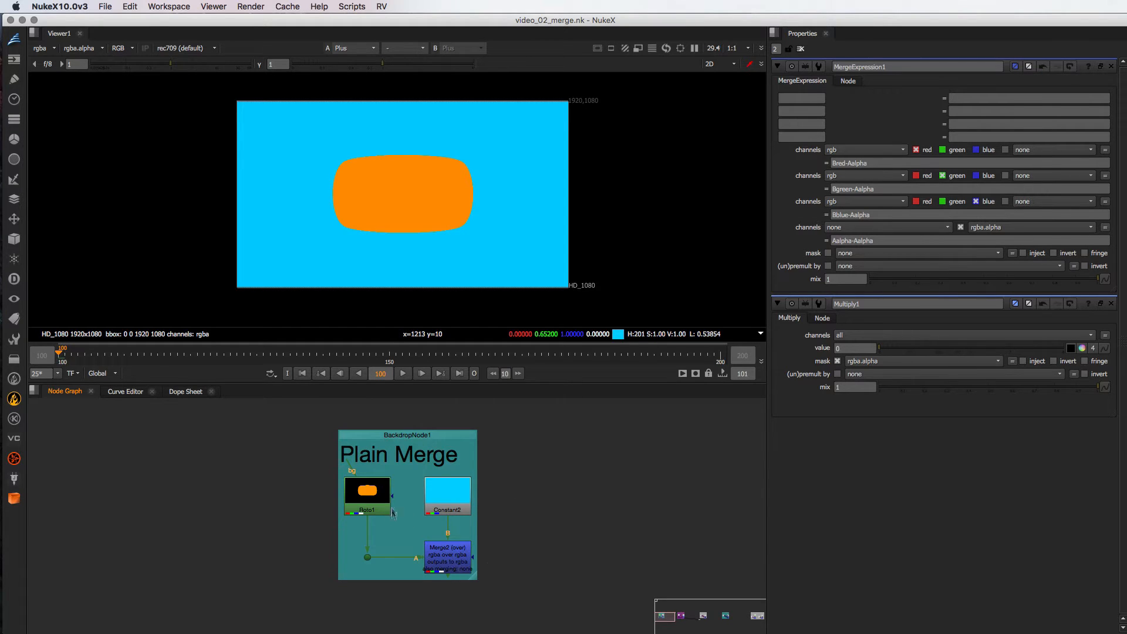
- Display the Roto1 node in the viewer and compare its RGB colour with its alpha channel
click(368, 500)
key(1)
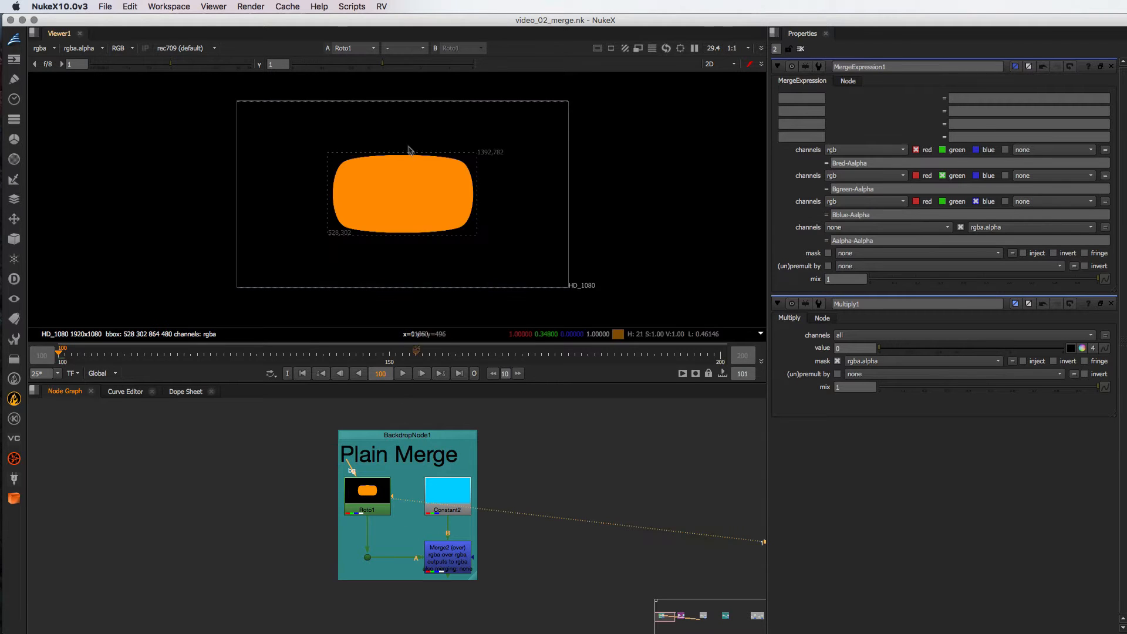
key(a)
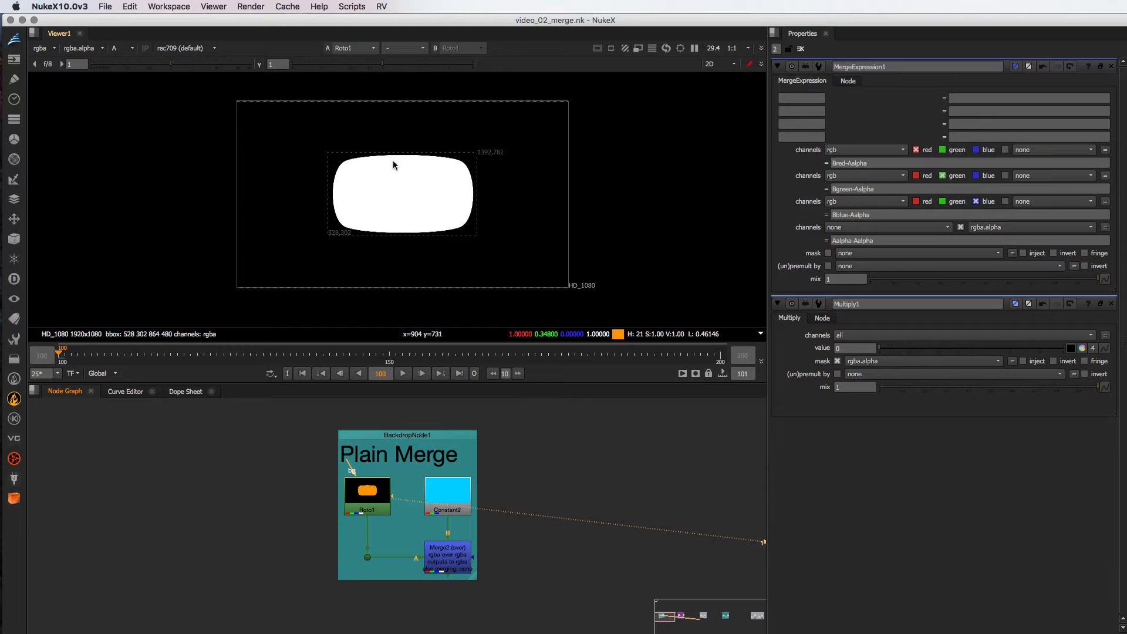
key(a)
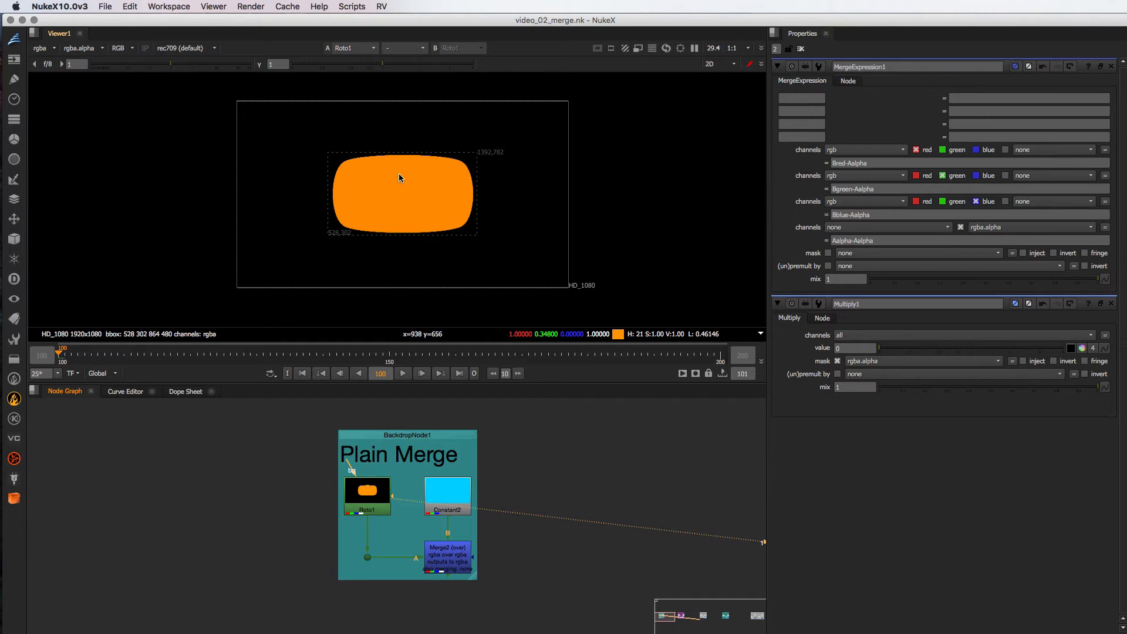
key(a)
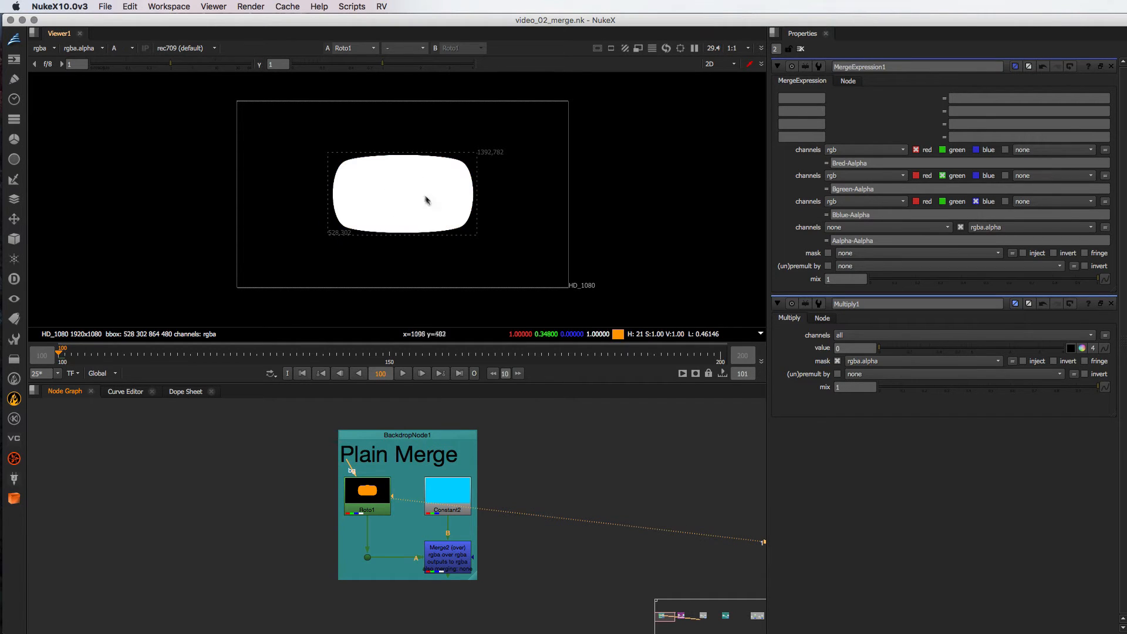
key(a)
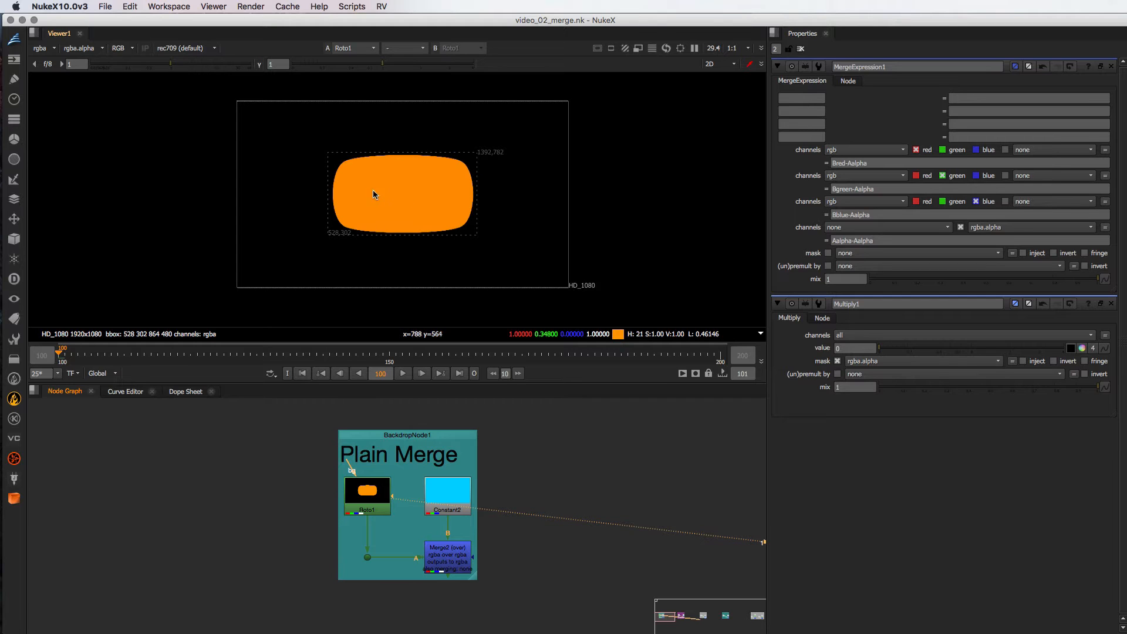
key(a)
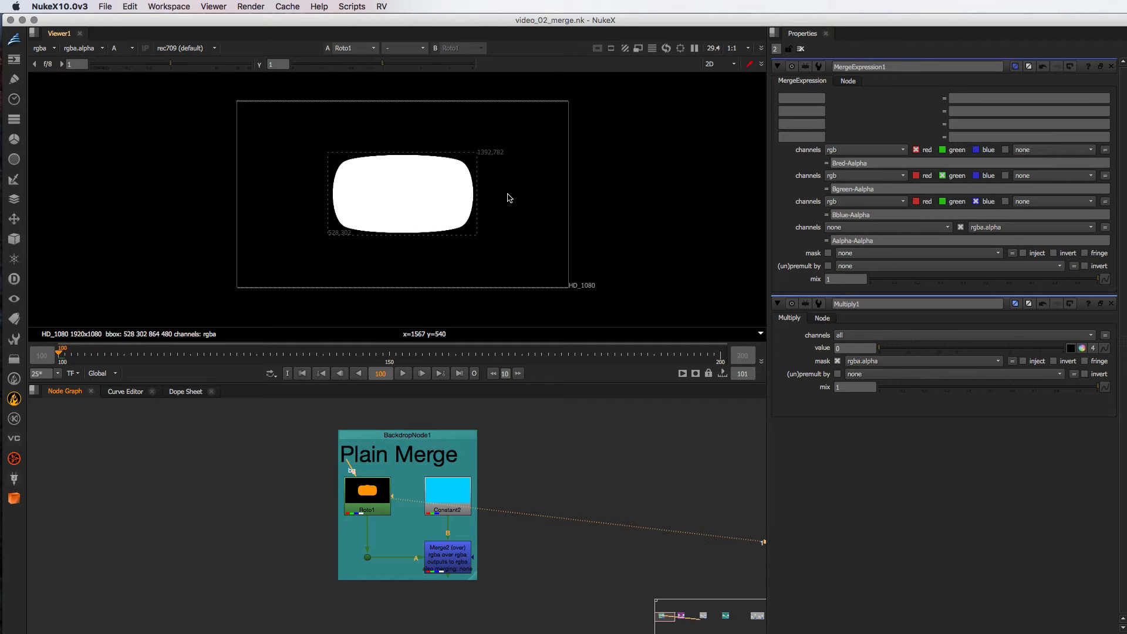
key(a)
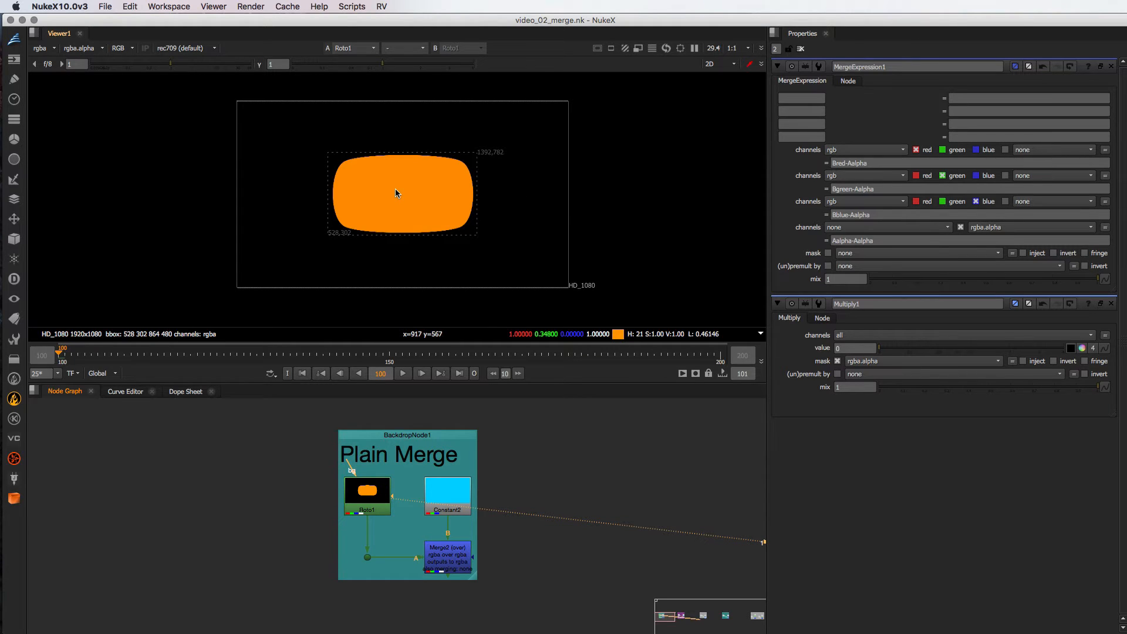
- In the Plain Merge group, view the outputs of Constant2, Roto1 and Merge2 in turn
click(456, 487)
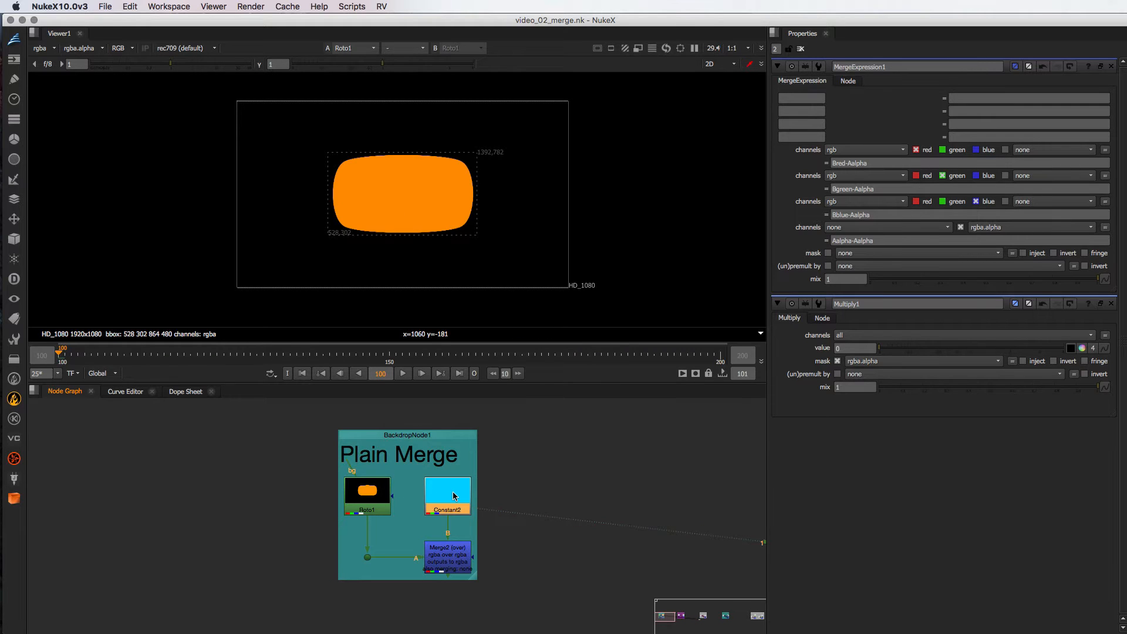
key(1)
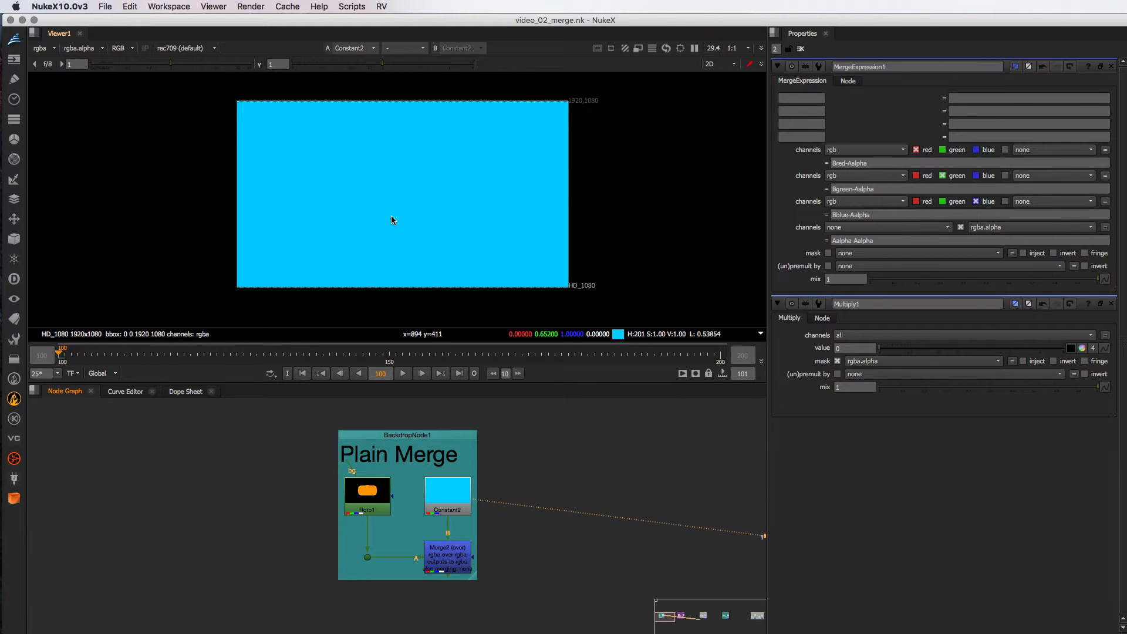
click(455, 557)
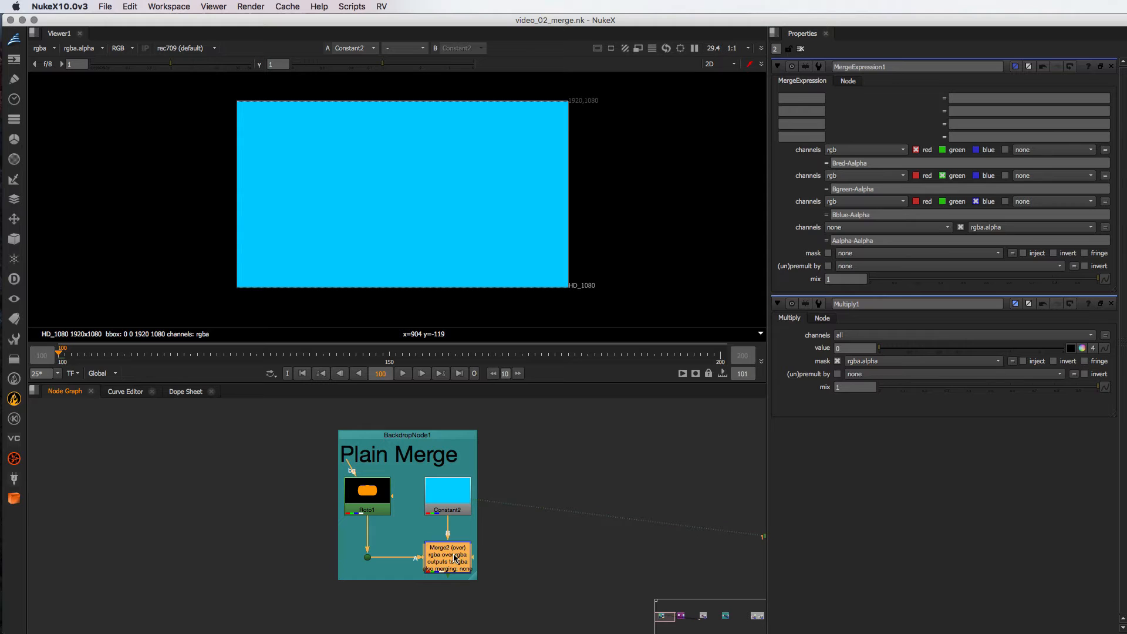
click(373, 483)
key(1)
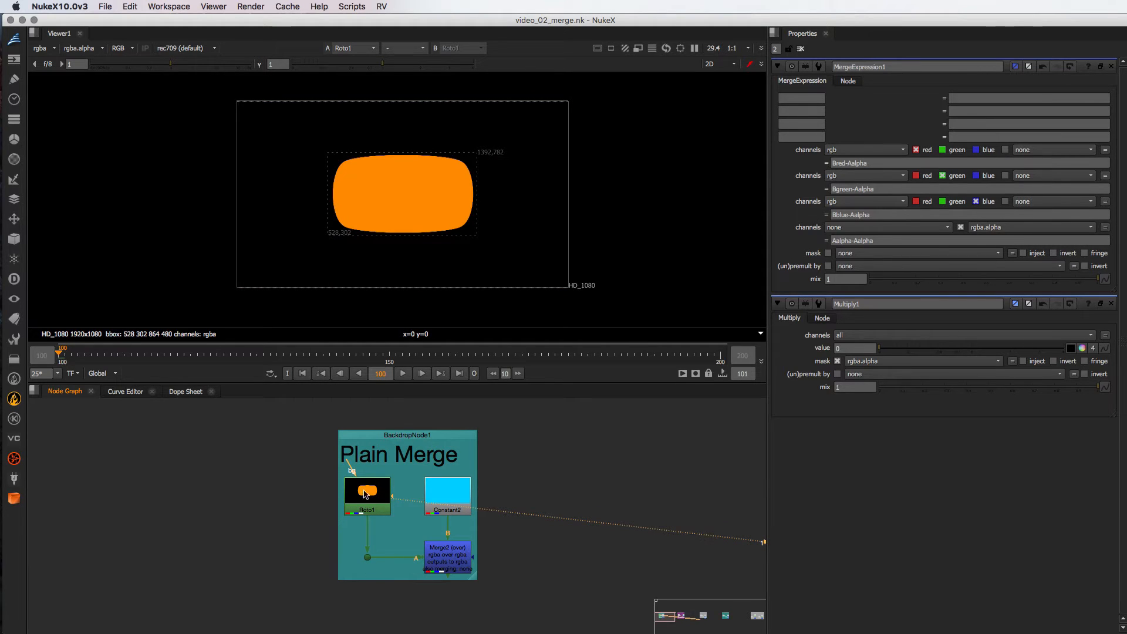
click(439, 567)
key(1)
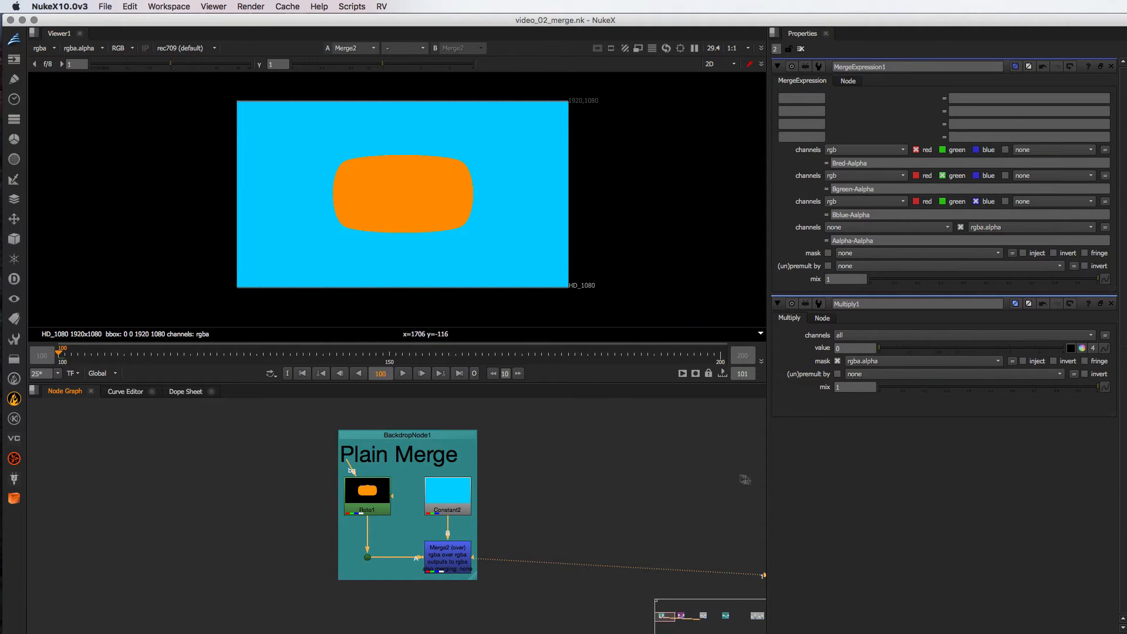
- Open the Merge2 node's properties in the Plain Merge group, close the other node panels and check its merge operation
middle_drag(721, 484, 530, 484)
middle_drag(653, 482, 421, 479)
middle_drag(579, 479, 517, 479)
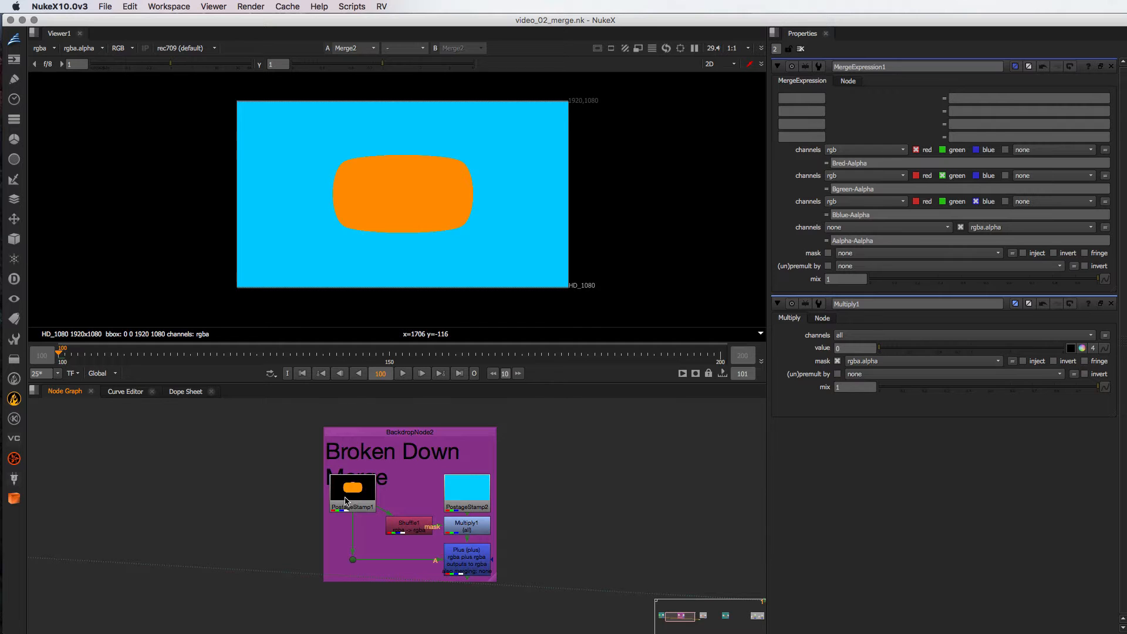
middle_drag(229, 506, 758, 512)
double_click(447, 561)
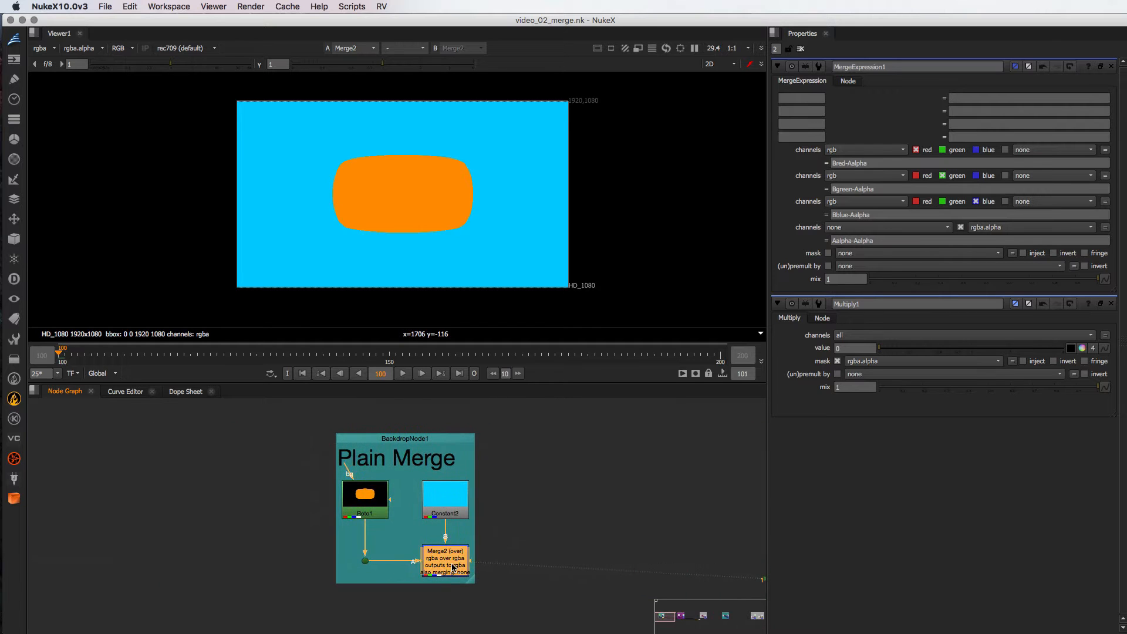
click(1110, 233)
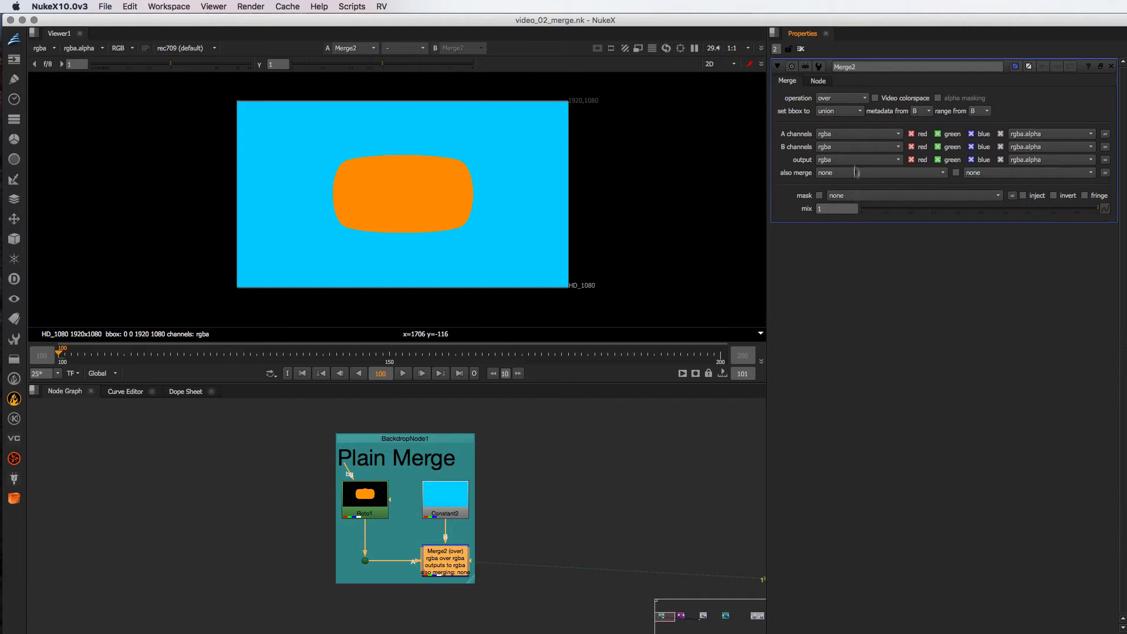
mouse_move(837, 100)
- In the Broken Down Merge group, view PostageStamp1, Shuffle1, PostageStamp2 and Multiply1 one after another
middle_drag(679, 473, 217, 449)
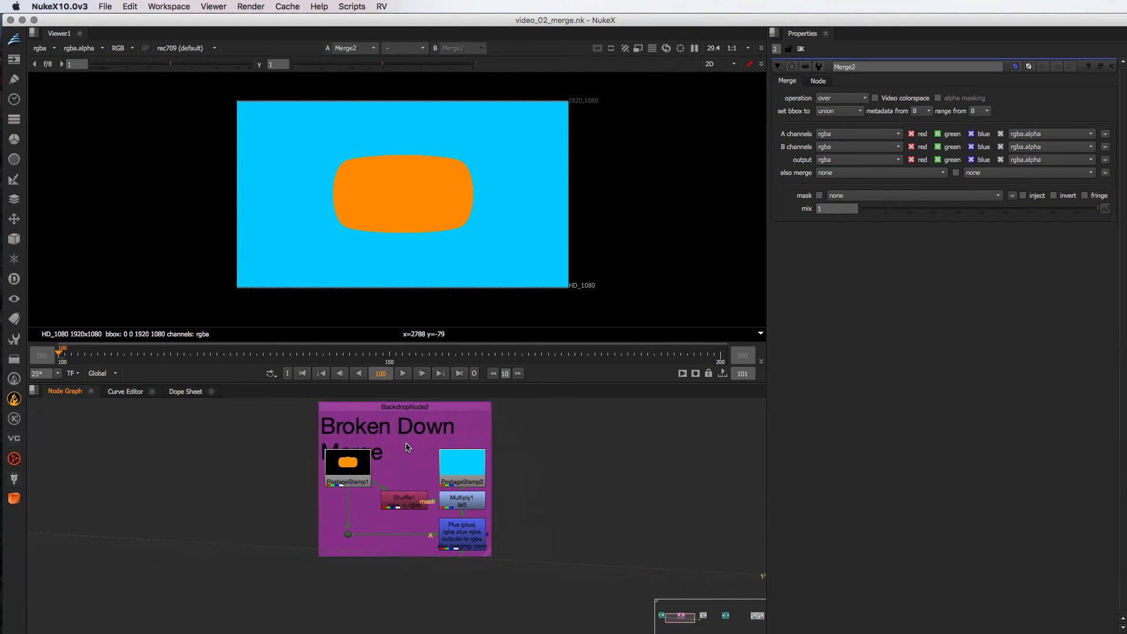
click(362, 468)
key(1)
click(405, 499)
key(1)
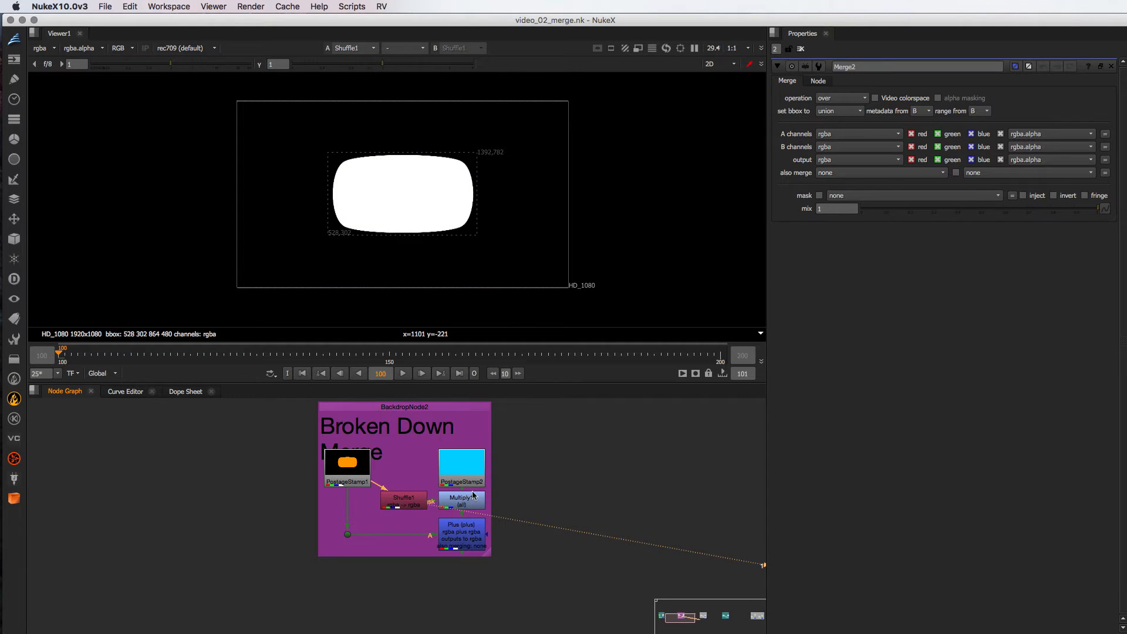
click(468, 466)
key(1)
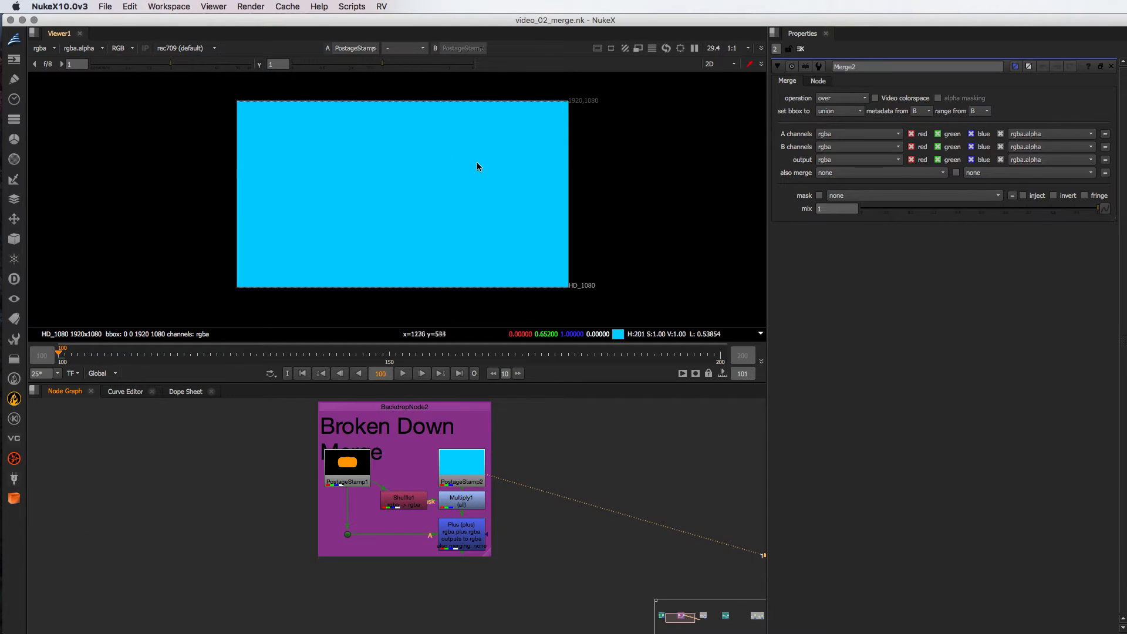
click(464, 504)
key(1)
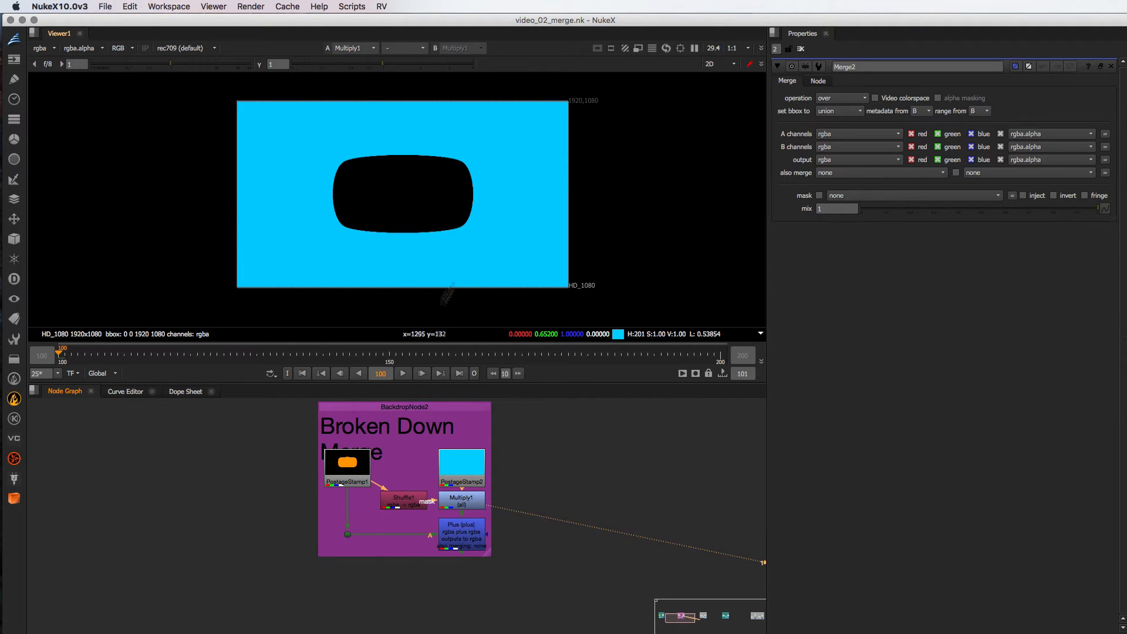
- Compare the PostageStamp1 foreground and PostageStamp2 background with the outputs of Multiply1 and Plus
click(360, 462)
key(1)
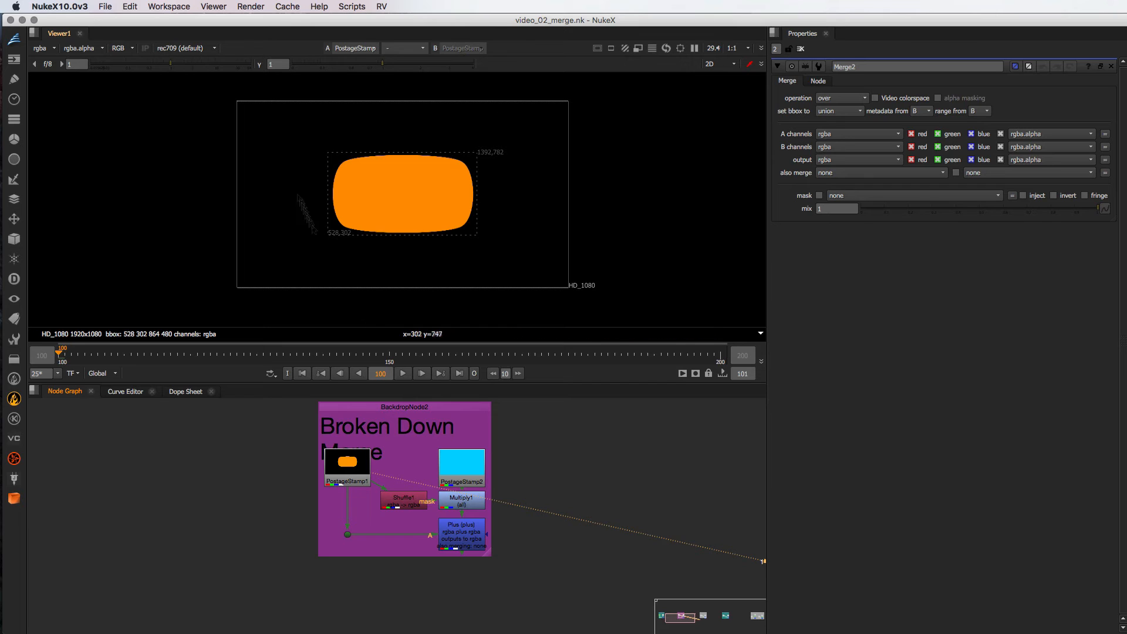
click(476, 469)
key(1)
click(467, 503)
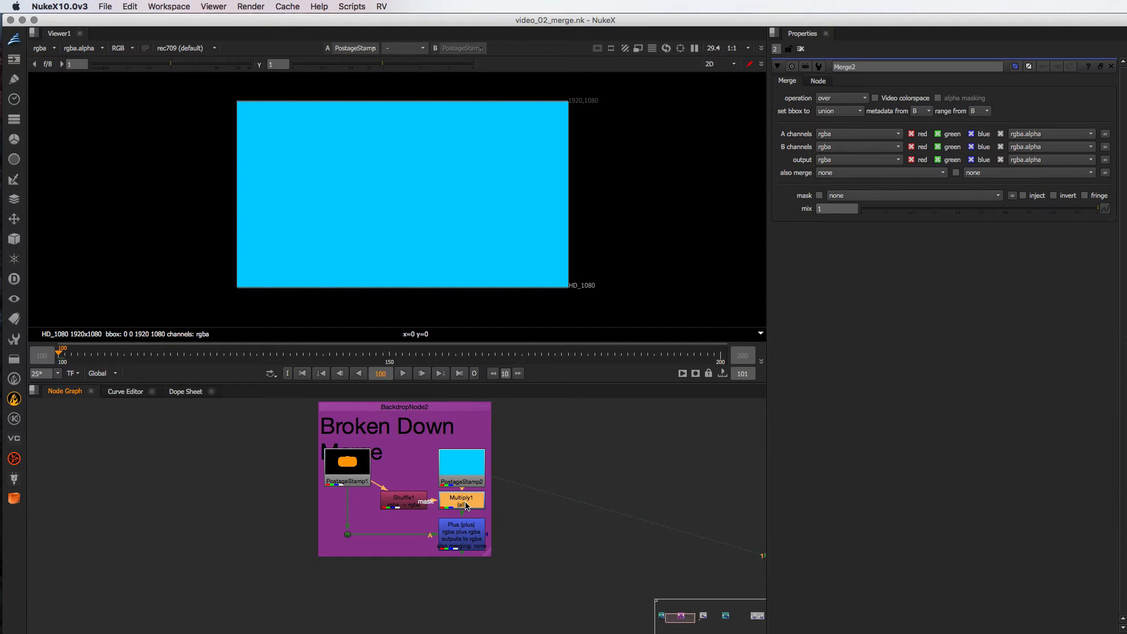
key(1)
click(466, 540)
key(1)
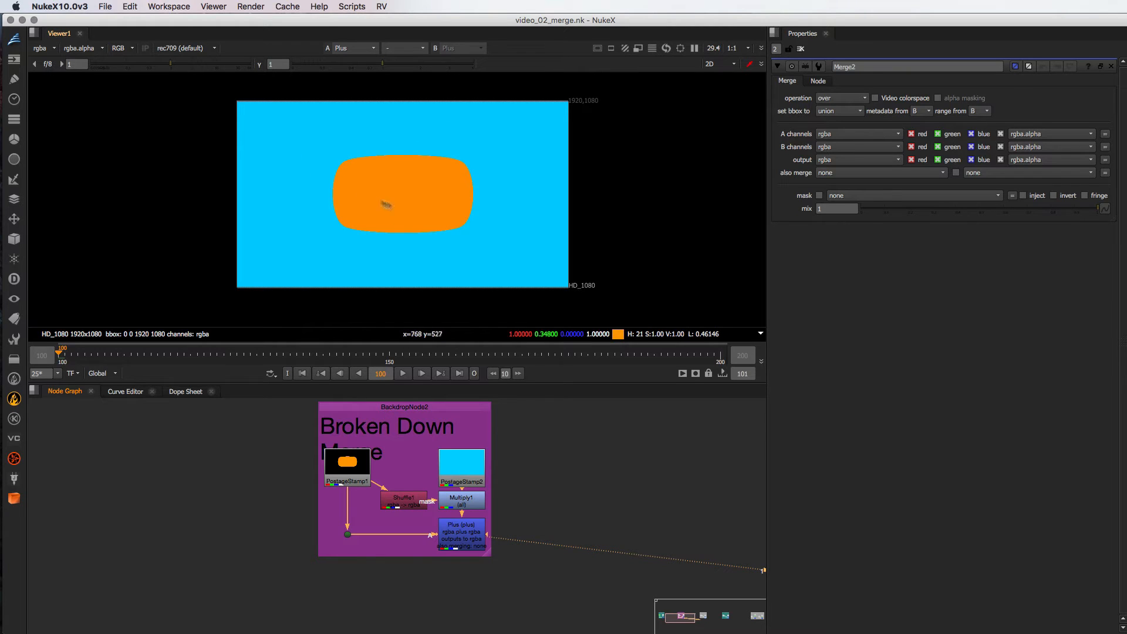
- Trace the broken down merge again by viewing Multiply1, its Shuffle1 mask, Multiply1 once more and the Plus output
click(462, 500)
key(1)
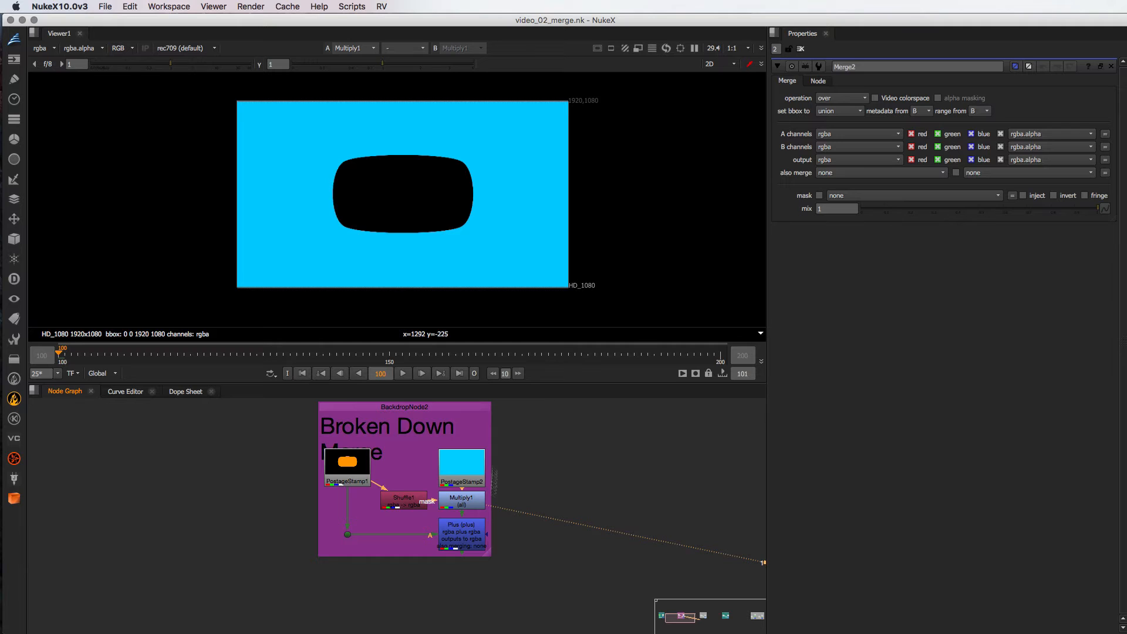
scroll(470, 493, up, 3)
click(355, 512)
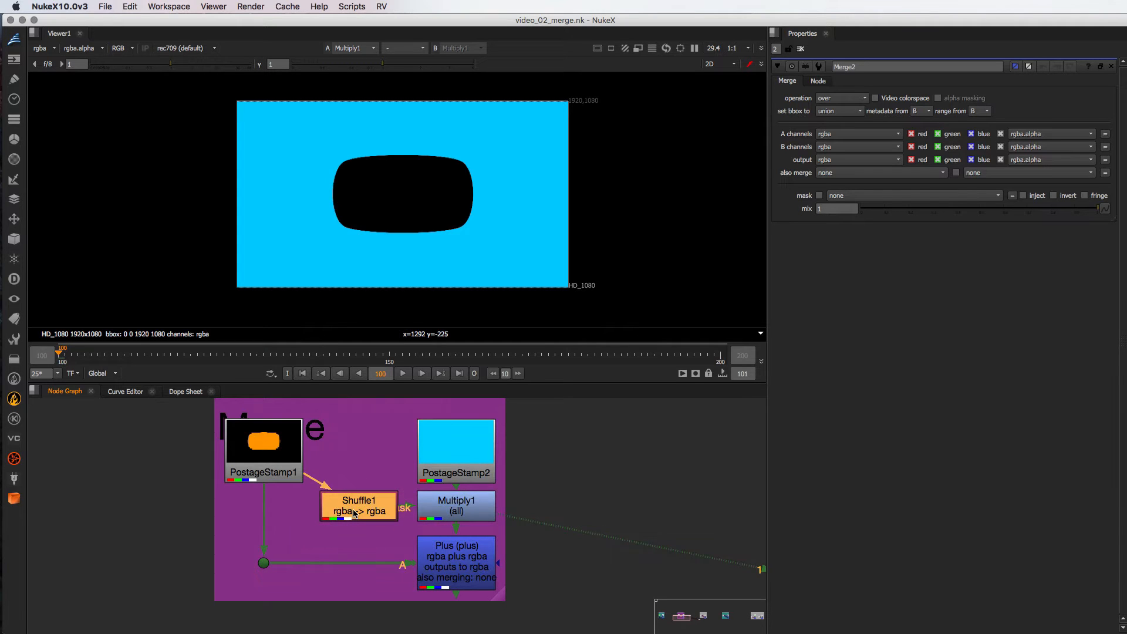
key(1)
click(477, 508)
key(1)
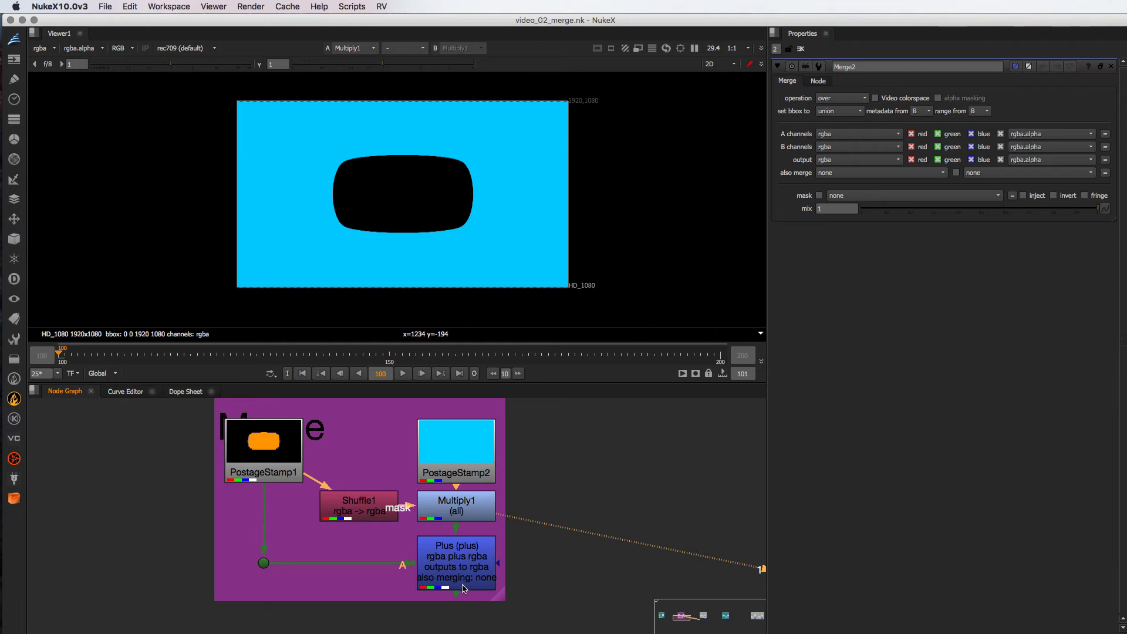
click(462, 564)
key(1)
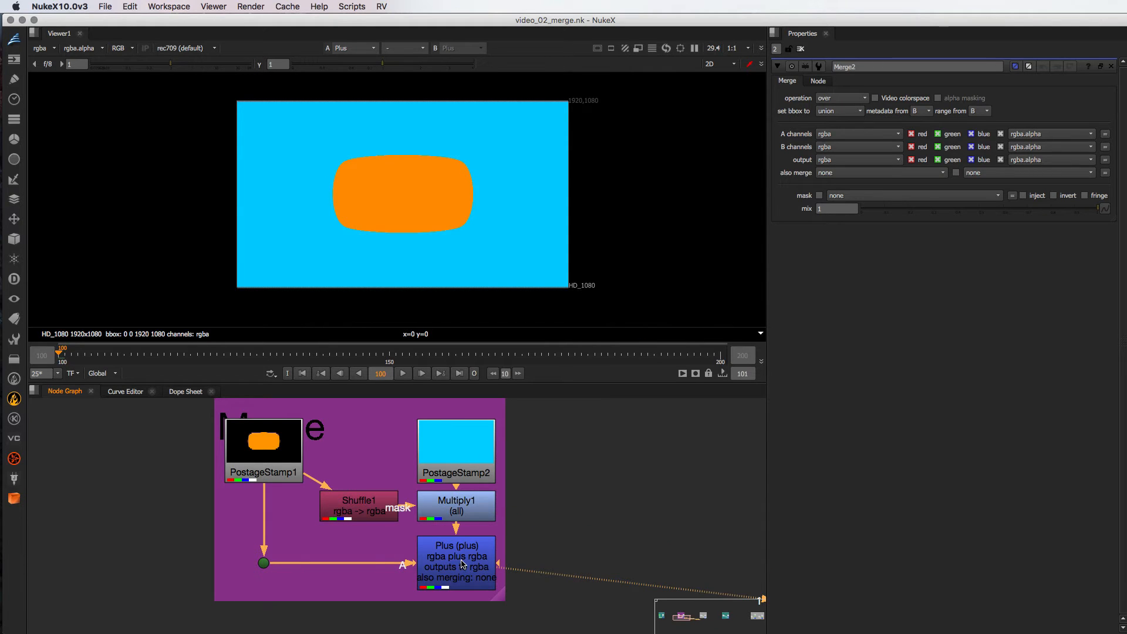
- Go to the Correct Formula group in the node graph and view its PostageStamp8 background
scroll(515, 555, down, 8)
middle_drag(733, 541, 480, 530)
scroll(497, 502, up, 5)
scroll(489, 524, up, 4)
scroll(487, 523, down, 2)
click(482, 478)
key(1)
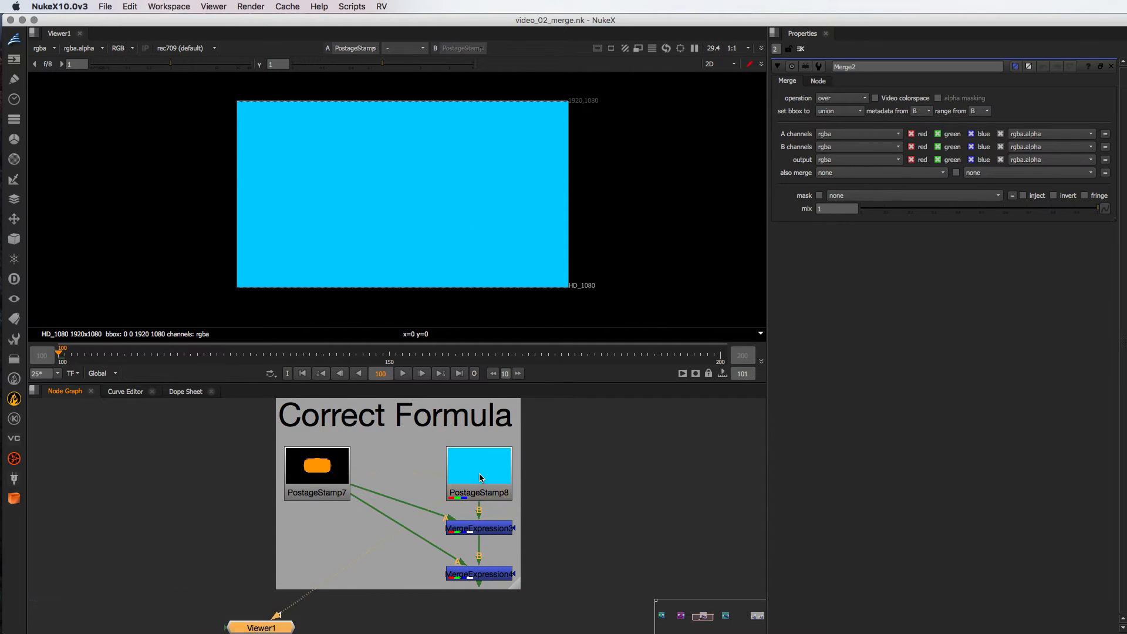
- Open the MergeExpression3 properties and examine the red channel expression Bred*(1-Aalpha)
double_click(489, 532)
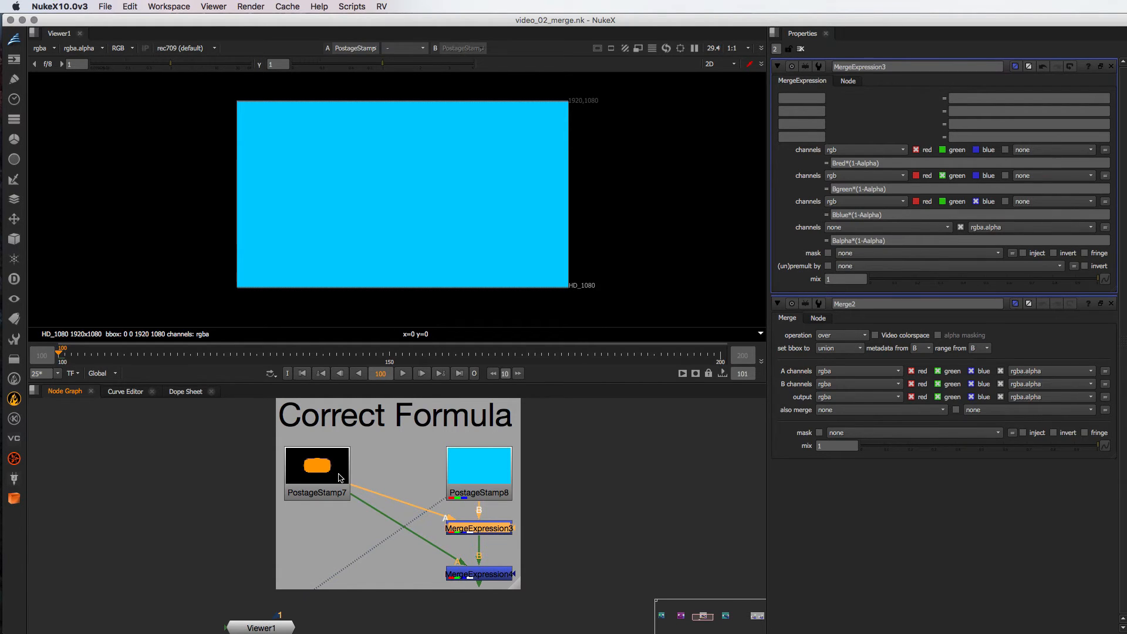
drag(886, 163, 858, 164)
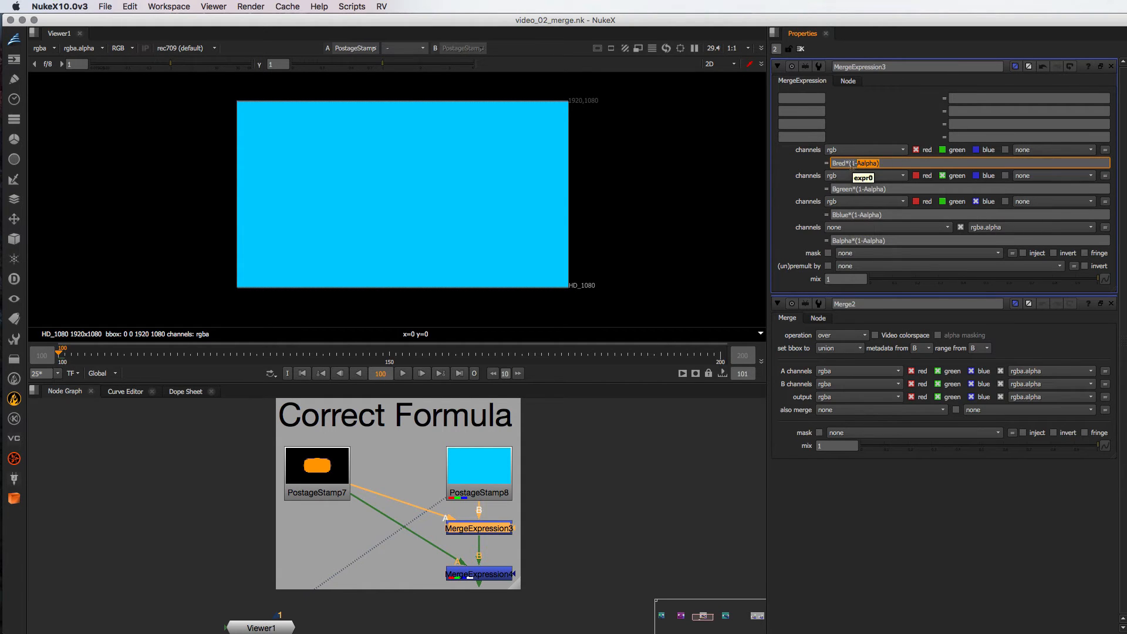
drag(851, 163, 884, 163)
drag(831, 163, 898, 161)
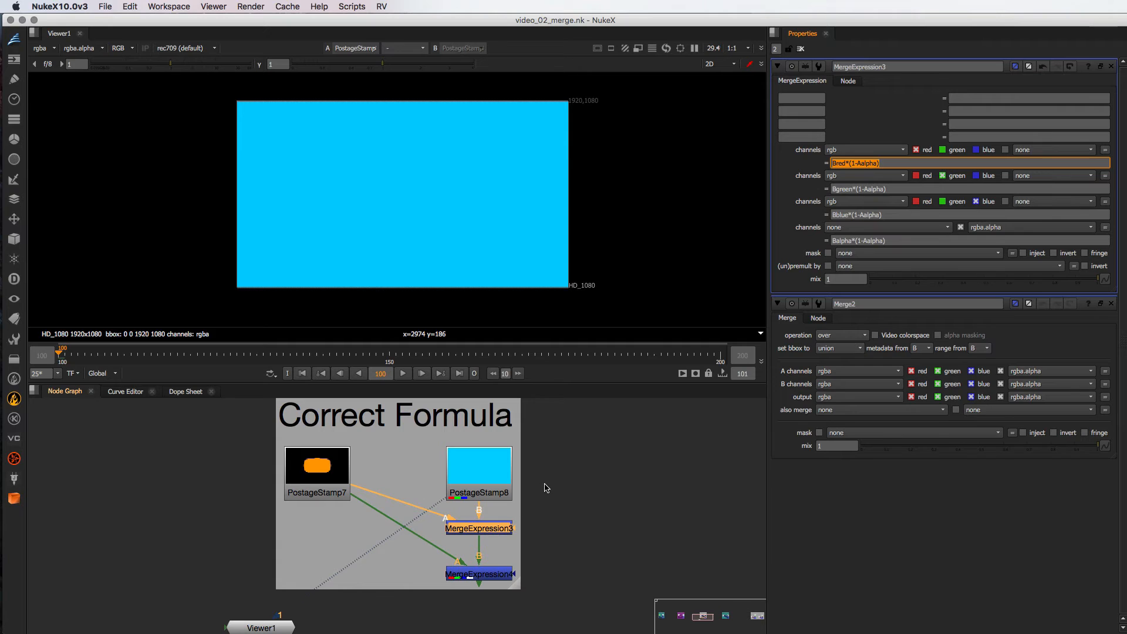
- Compare the PostageStamp8 background with the MergeExpression3 output in the viewer
click(473, 479)
key(1)
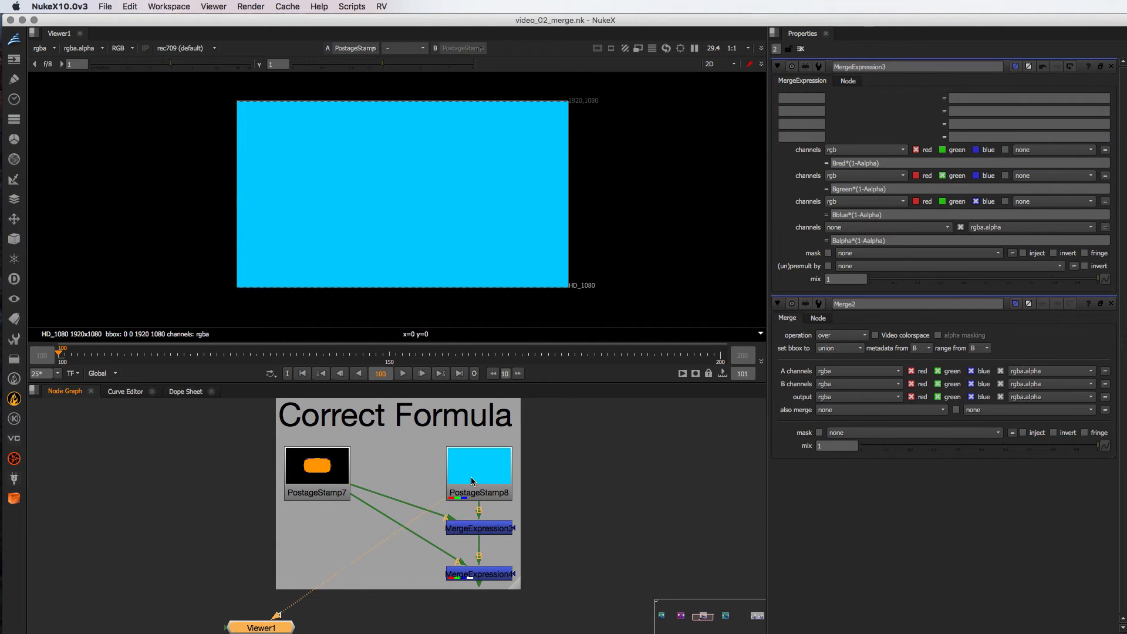
click(485, 526)
key(1)
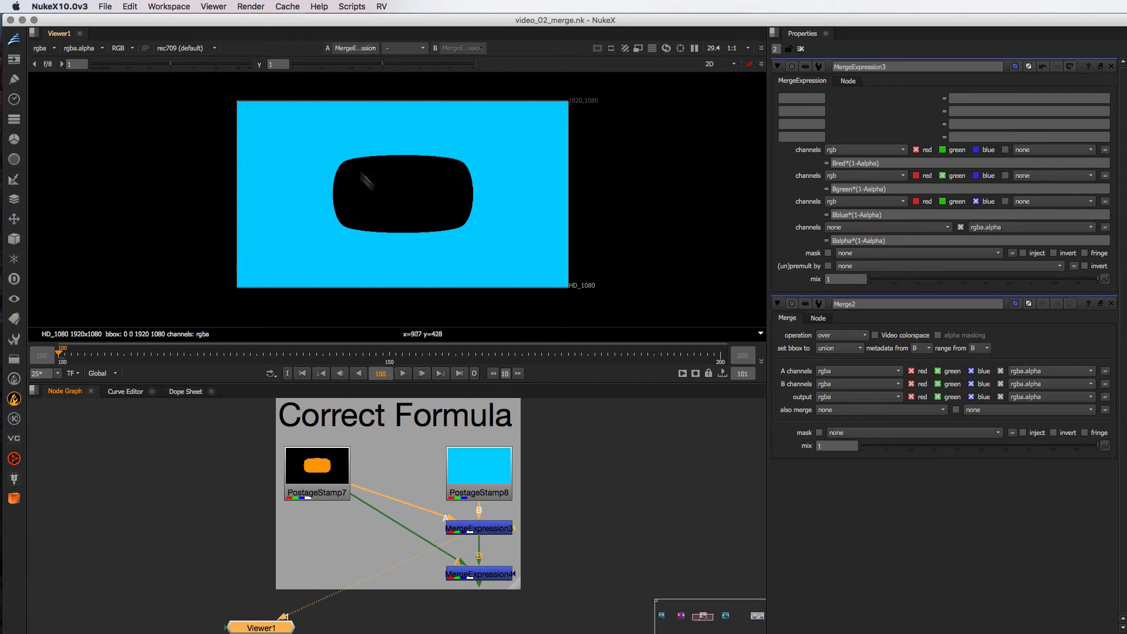
- Open the MergeExpression4 properties to inspect its channel expressions, and view the node's output
middle_drag(335, 528, 685, 504)
mouse_move(232, 524)
middle_down()
mouse_move(469, 545)
mouse_move(338, 523)
mouse_move(117, 537)
middle_up()
middle_drag(410, 520, 261, 521)
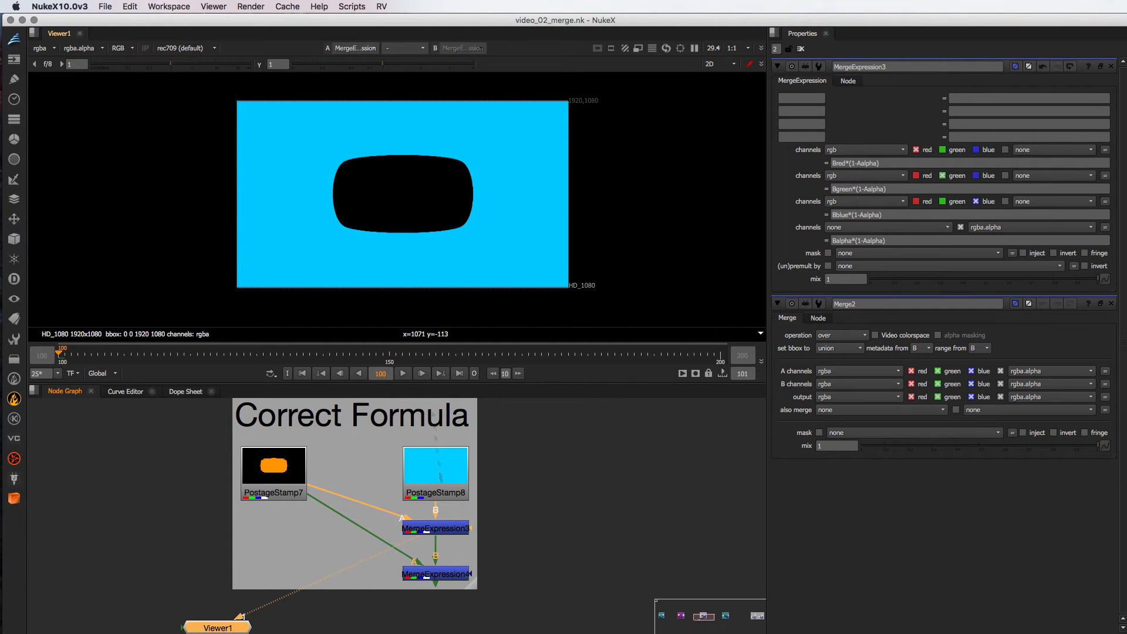
double_click(449, 575)
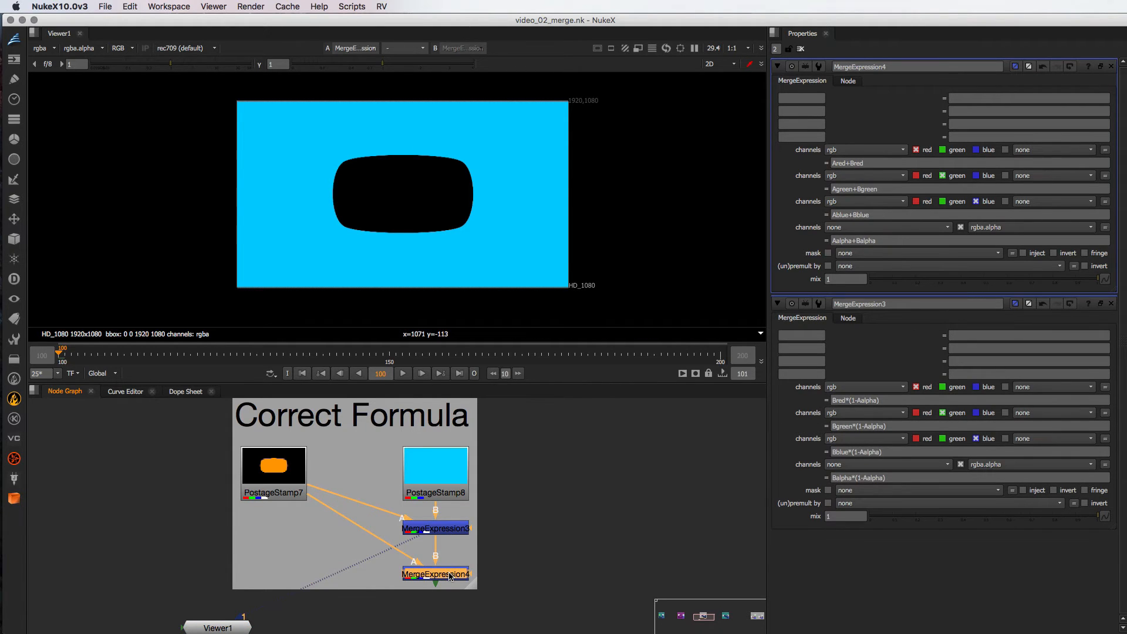
key(1)
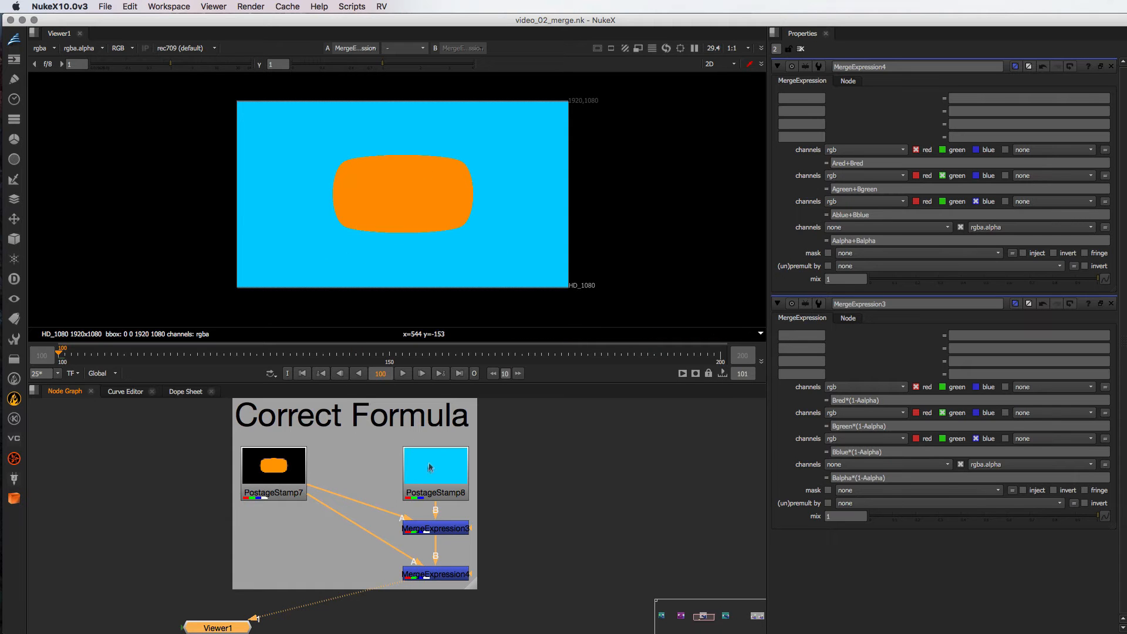
- Go back to the plain merge in the node graph and view the Merge2 output
middle_drag(288, 528, 598, 513)
scroll(301, 528, down, 10)
middle_drag(258, 543, 187, 517)
click(359, 532)
key(1)
scroll(420, 479, up, 10)
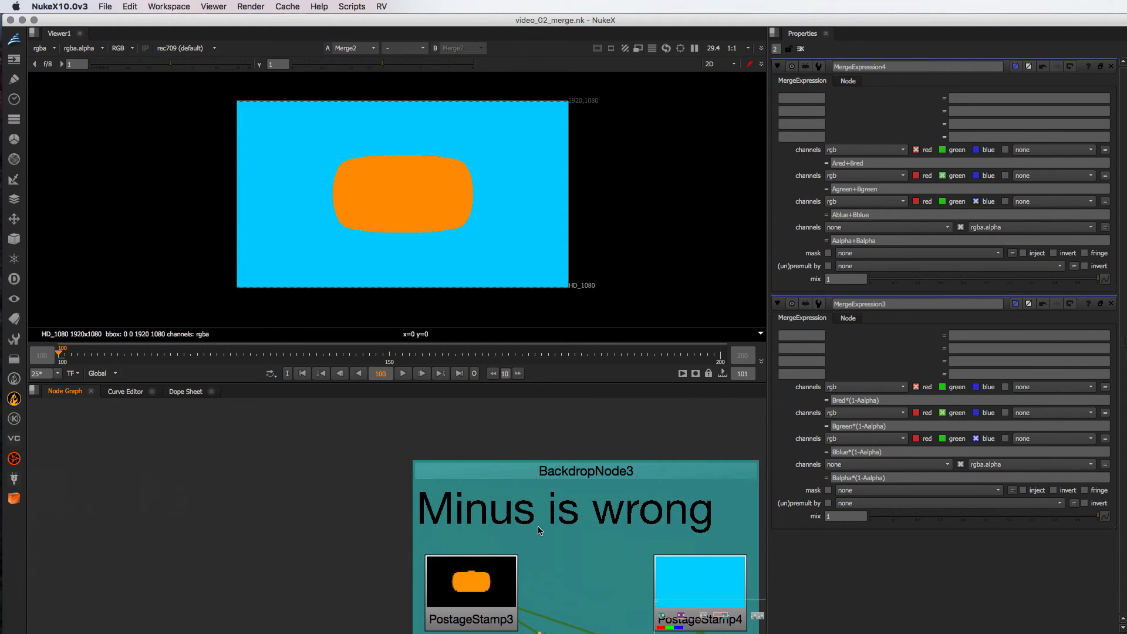
- Go to the Minus is wrong group and view the output of its first MergeExpression node, sampling the black shape's pixel values
scroll(527, 458, down, 5)
middle_drag(527, 459, 382, 481)
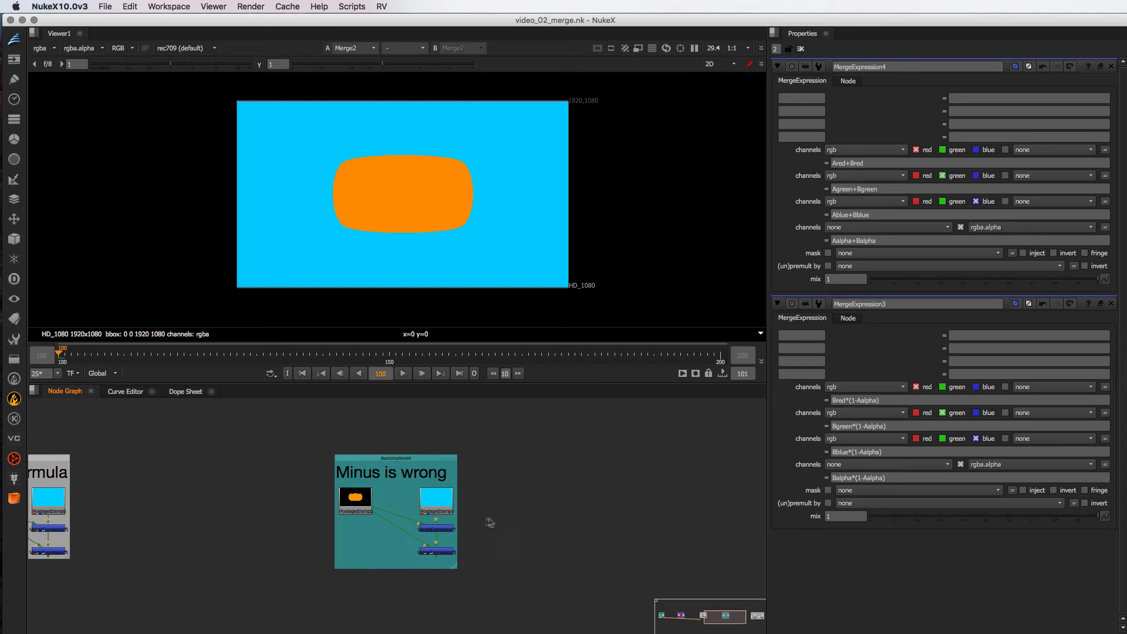
click(352, 506)
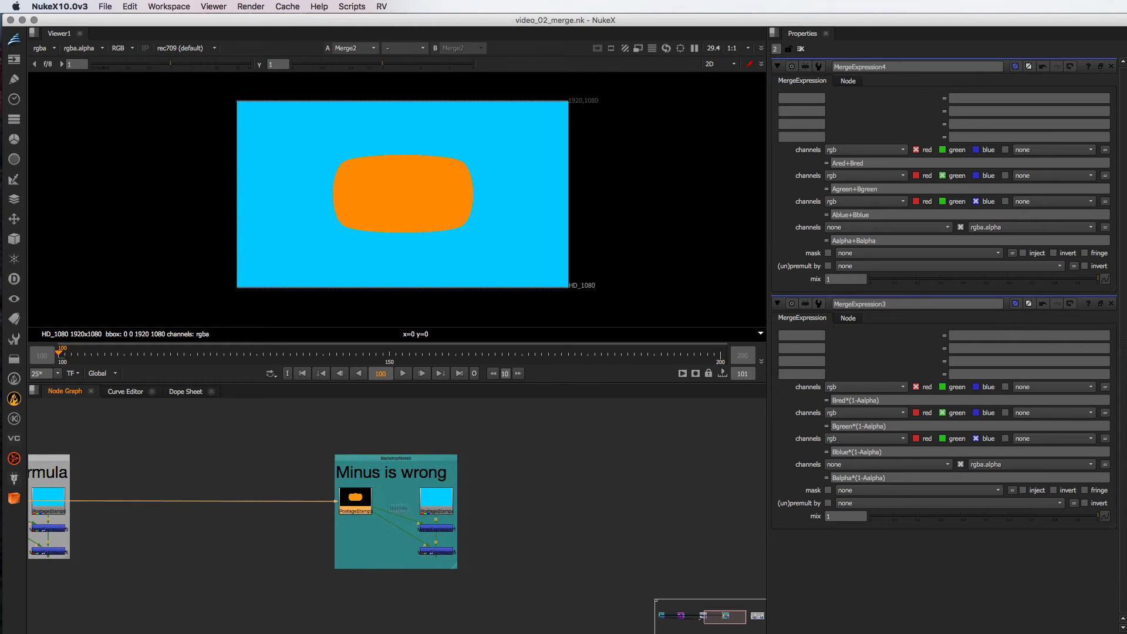
click(446, 527)
key(1)
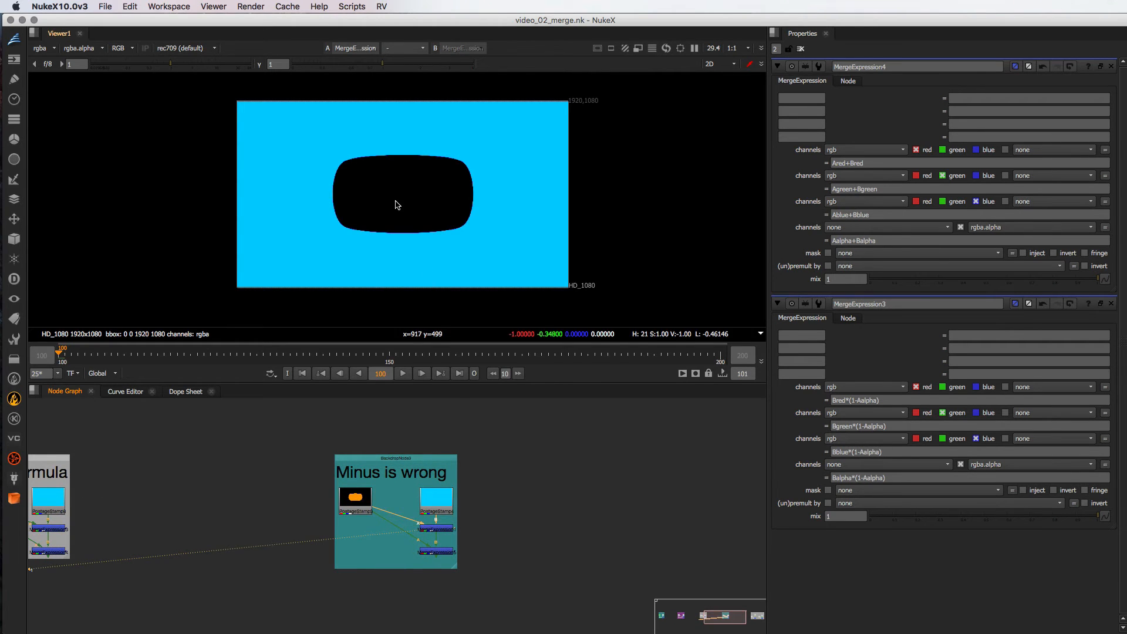
- Open the MergeExpression1 properties on their own and examine the Bred-Aalpha channel expressions against the viewer's pixel values
double_click(437, 528)
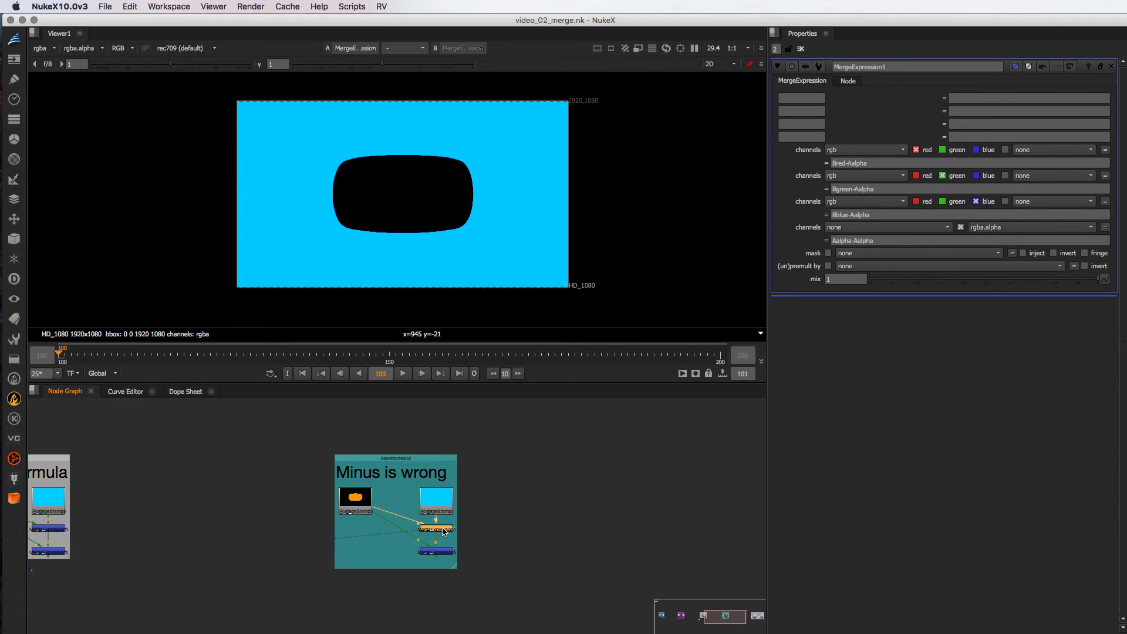
click(1110, 303)
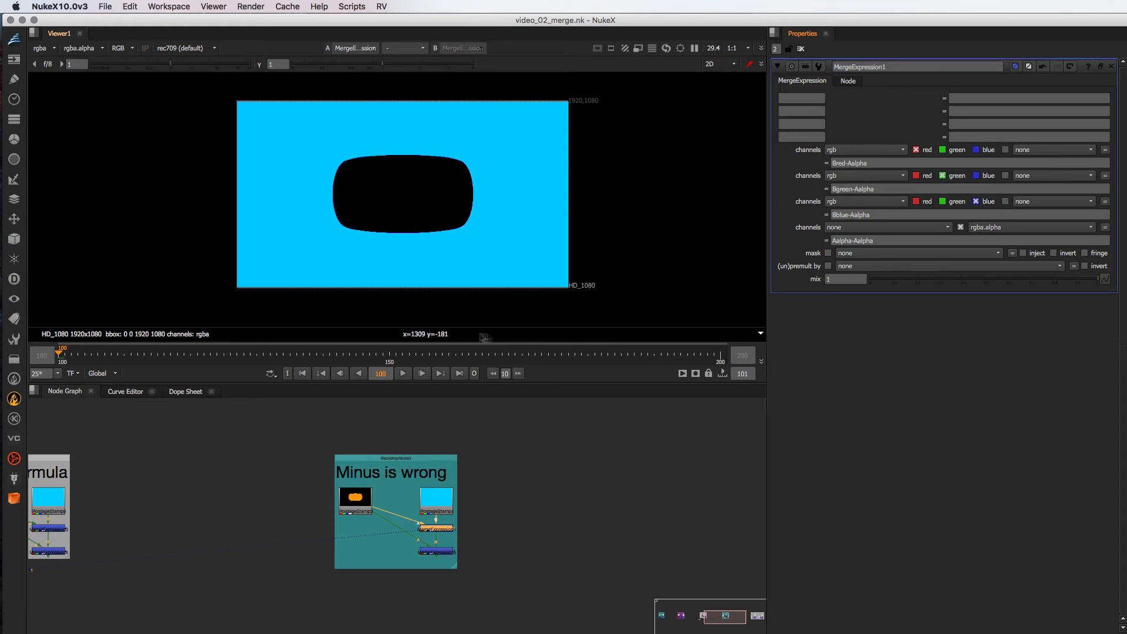
mouse_move(550, 341)
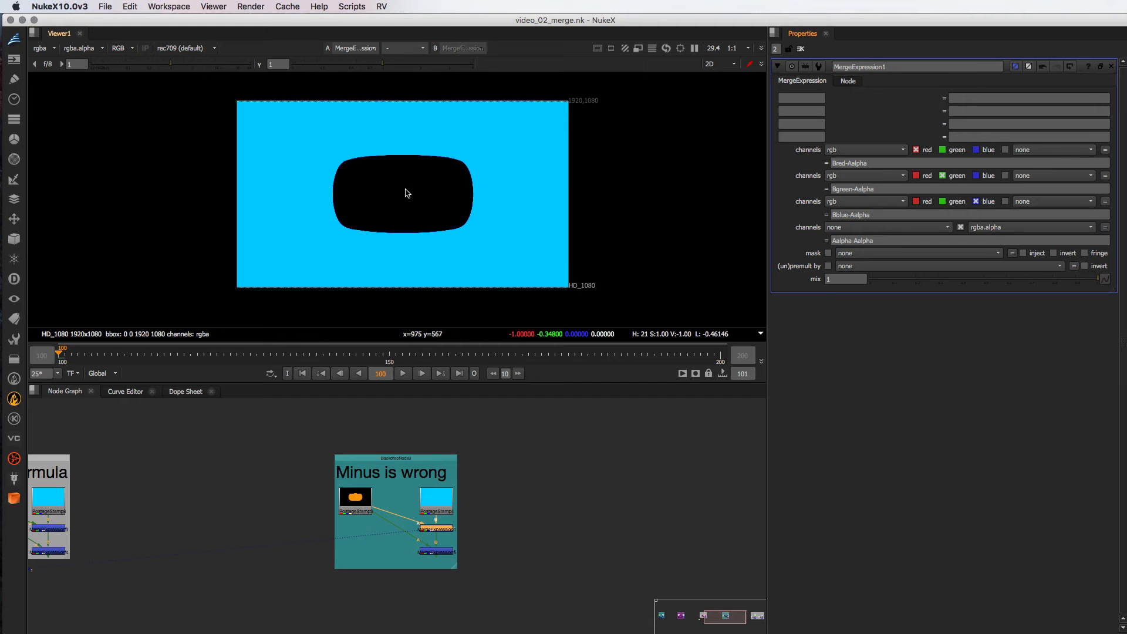
- Open the MergeExpression5 properties to inspect its addition expressions, and view the node's output
click(442, 554)
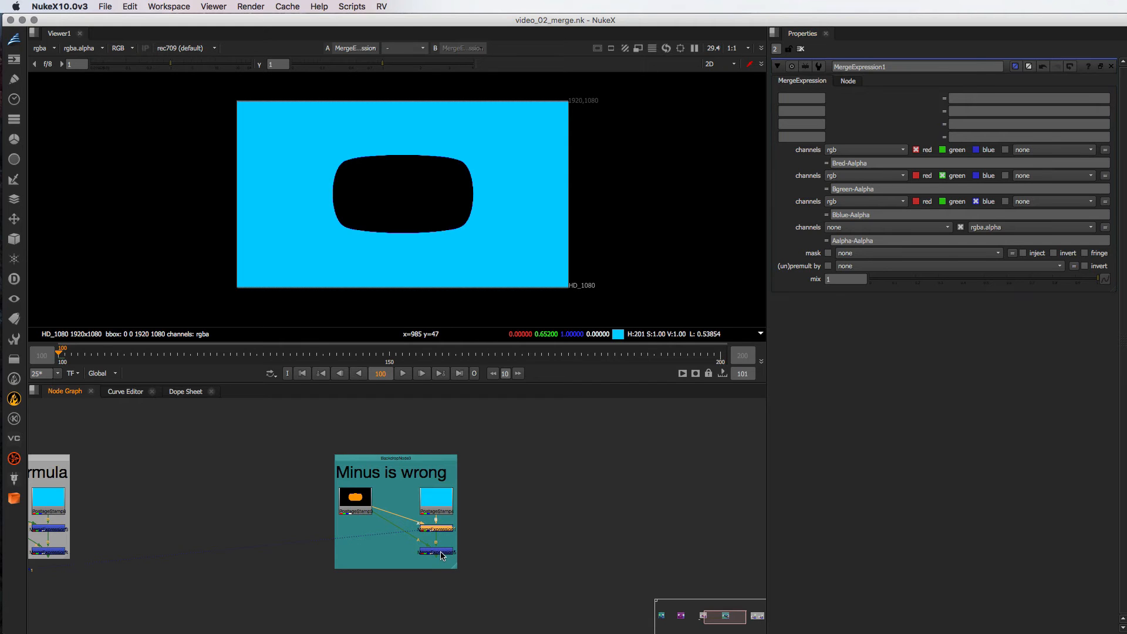
double_click(442, 554)
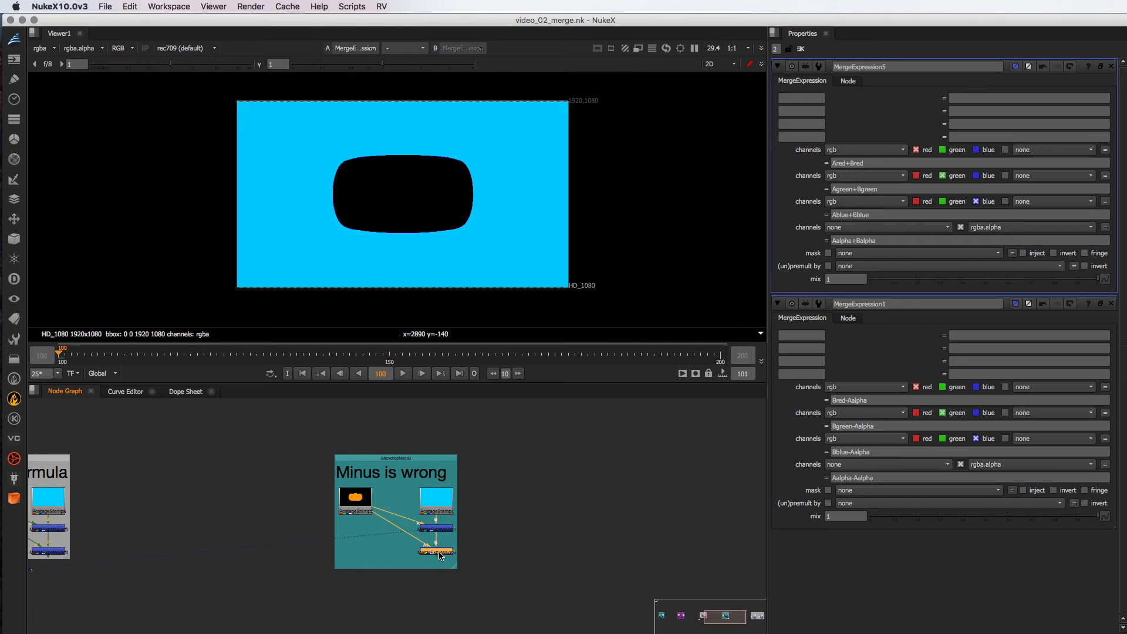
key(1)
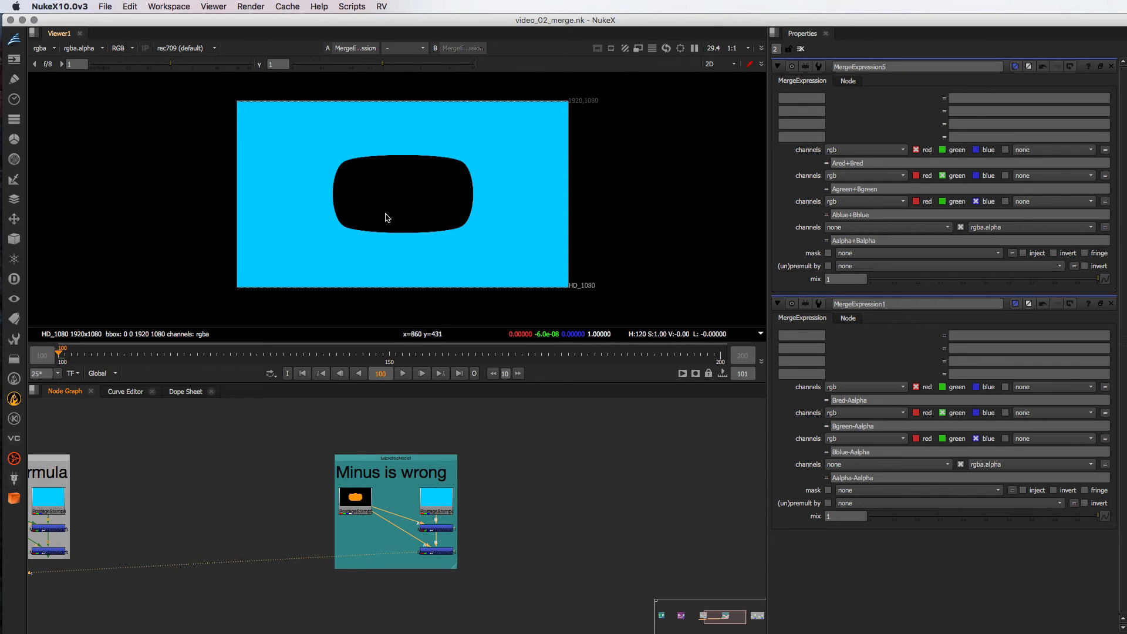
- Return to the Correct Formula group in the node graph and open the MergeExpression3 properties
middle_drag(471, 547, 524, 532)
click(490, 515)
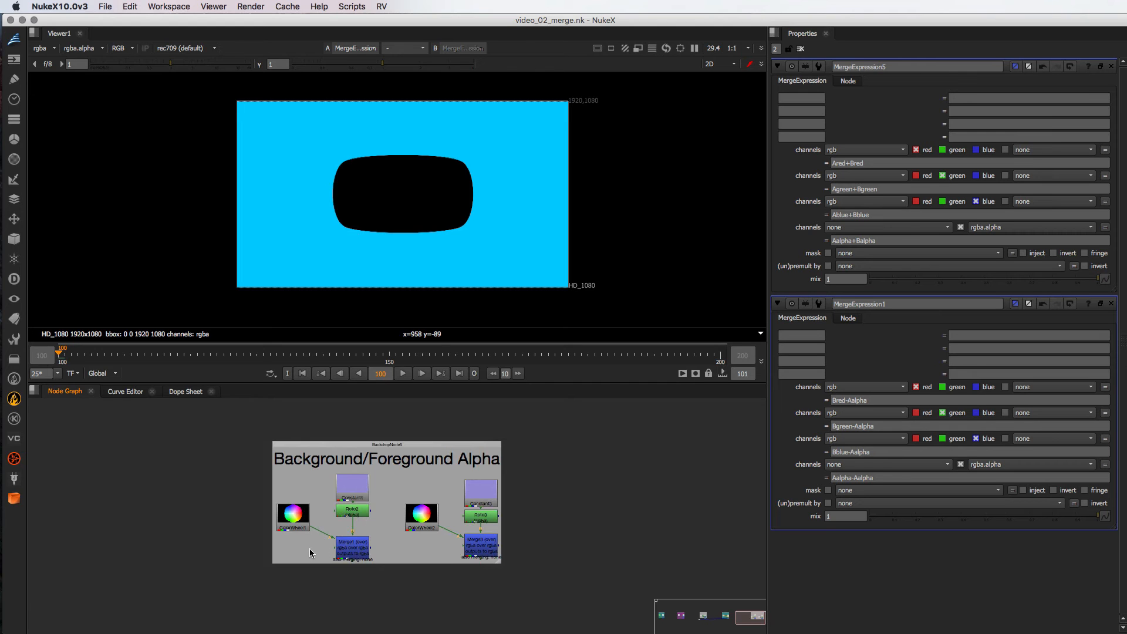
middle_drag(176, 557, 581, 557)
middle_drag(287, 510, 528, 509)
middle_drag(217, 500, 517, 499)
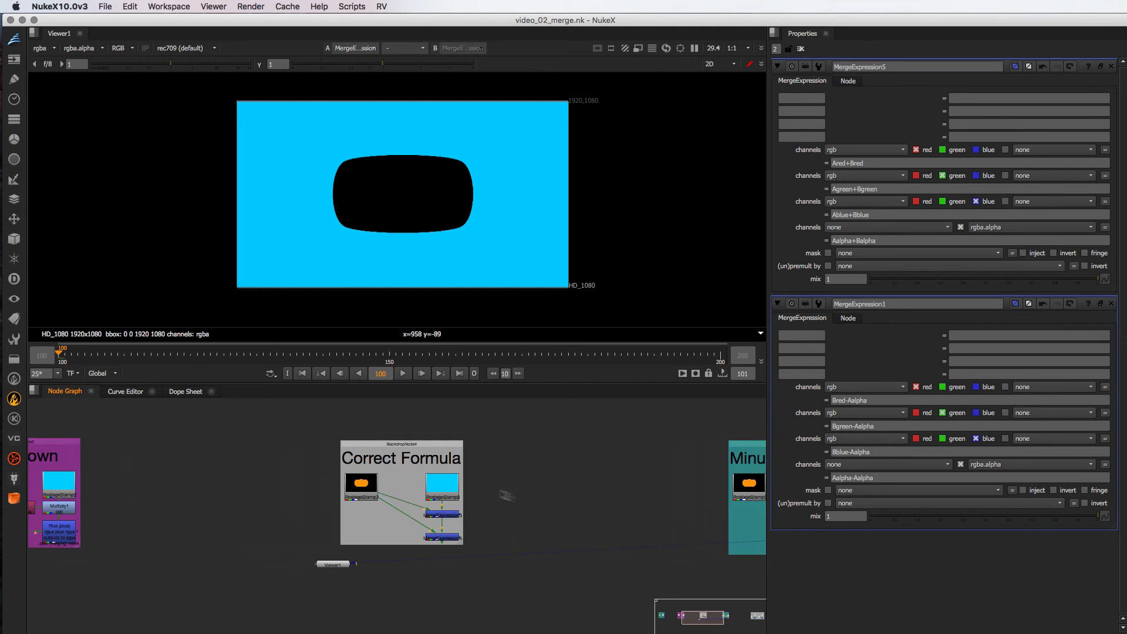
double_click(449, 515)
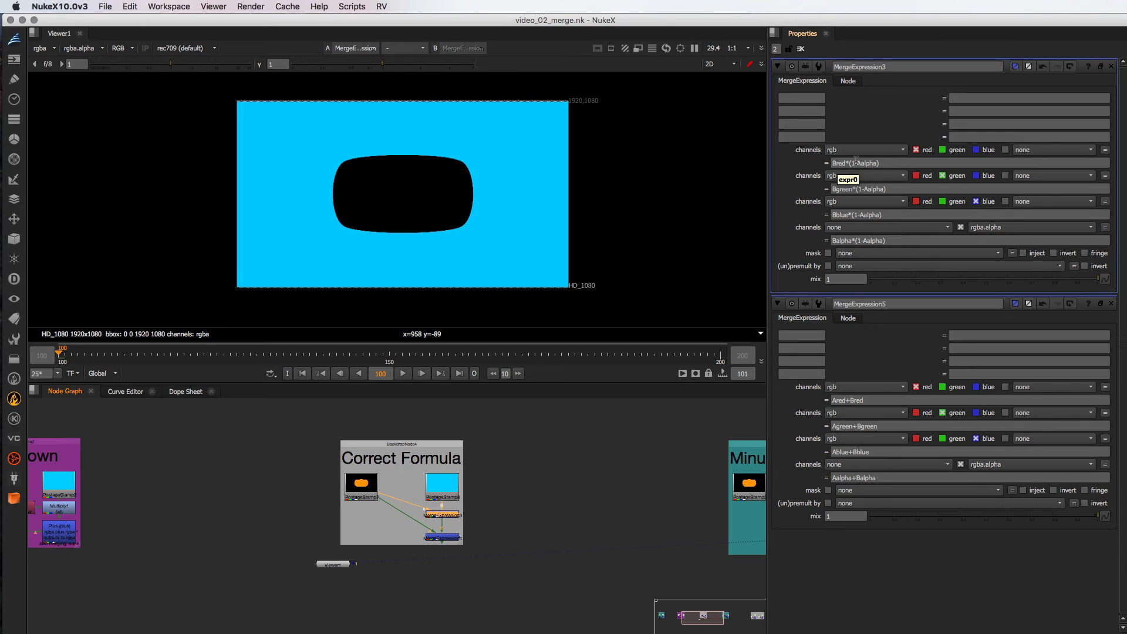
- Highlight MergeExpression3's red, green, blue and alpha expressions one after another to review the (1-Aalpha) formula
drag(882, 161, 799, 165)
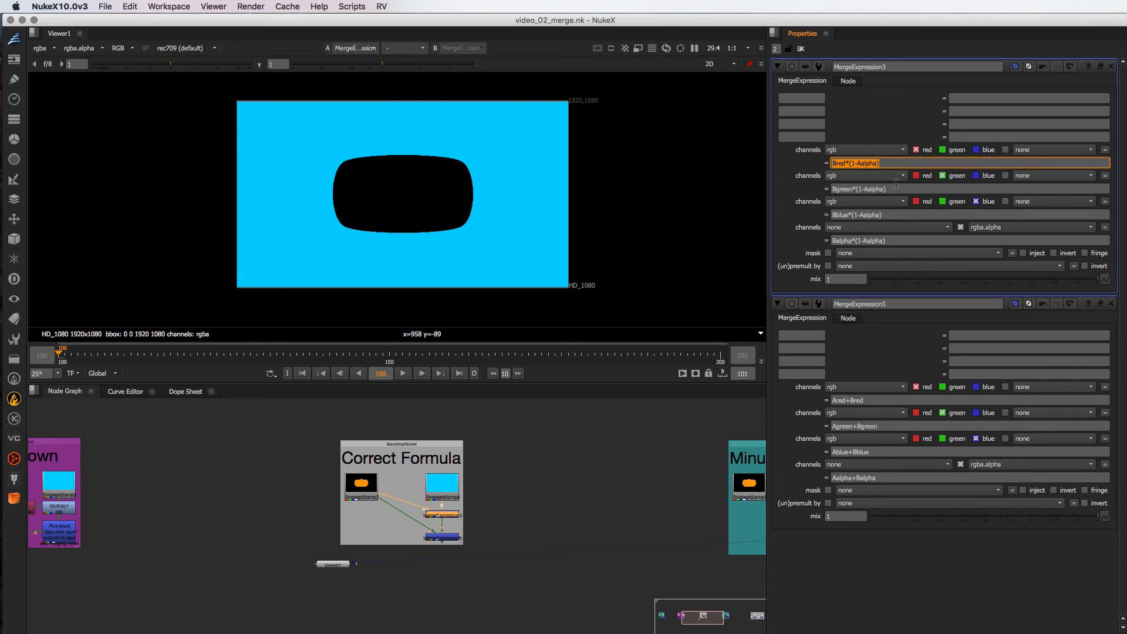
drag(896, 185, 802, 190)
drag(905, 214, 789, 216)
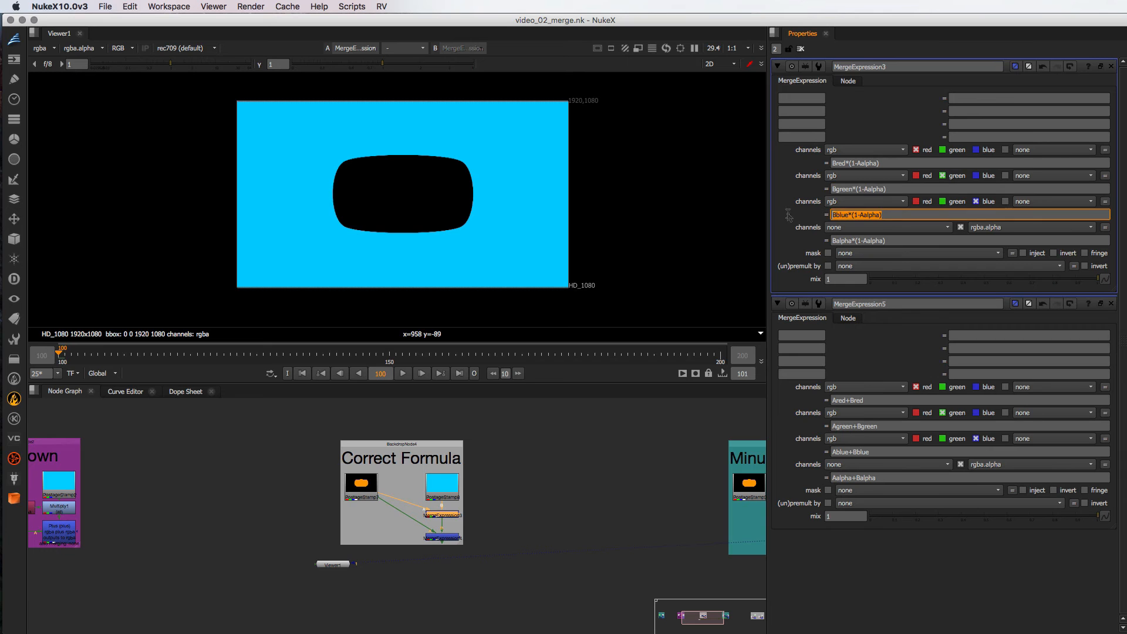
drag(868, 240, 798, 239)
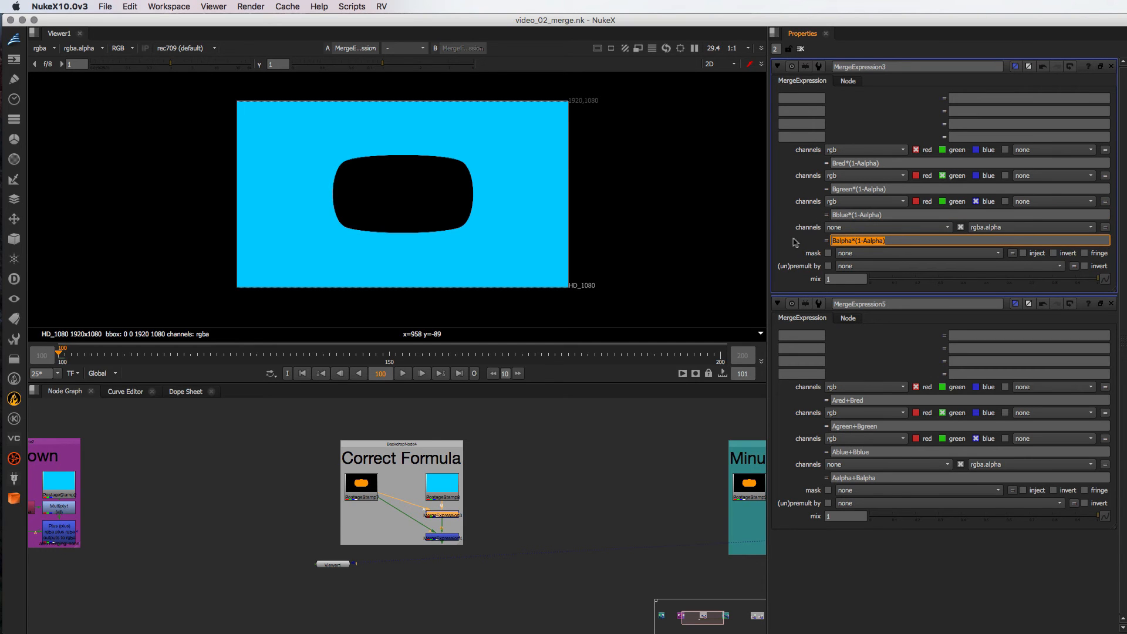
click(626, 476)
- Go to the Background/Foreground Alpha group and view the Constant1 background in RGB and in its alpha channel
middle_drag(627, 476, 497, 472)
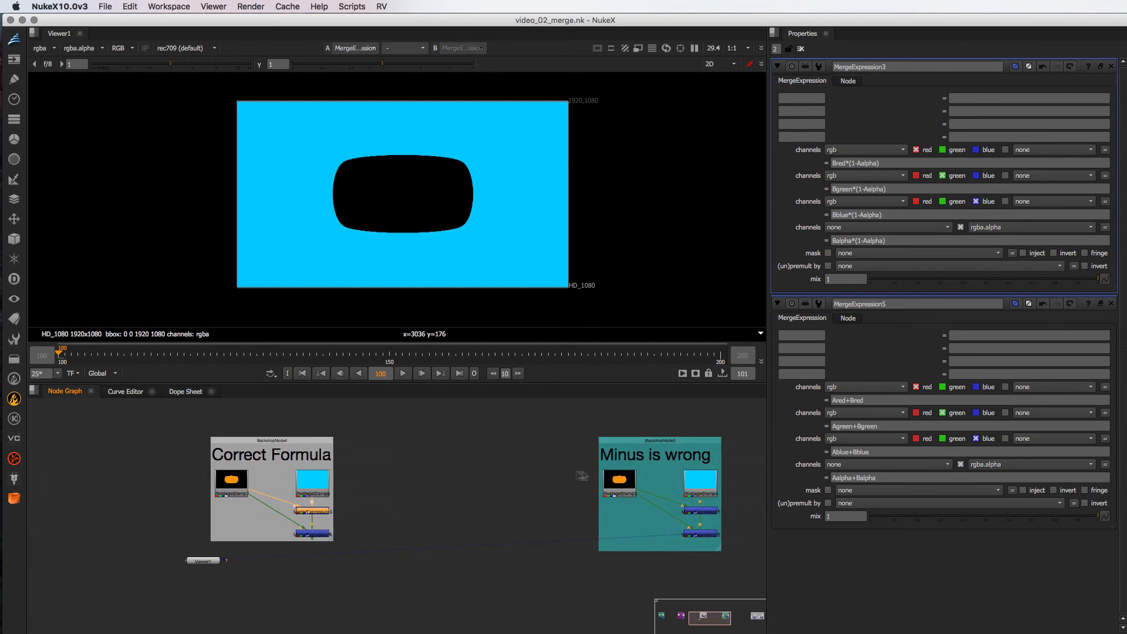
middle_drag(675, 480, 358, 469)
middle_drag(722, 482, 370, 485)
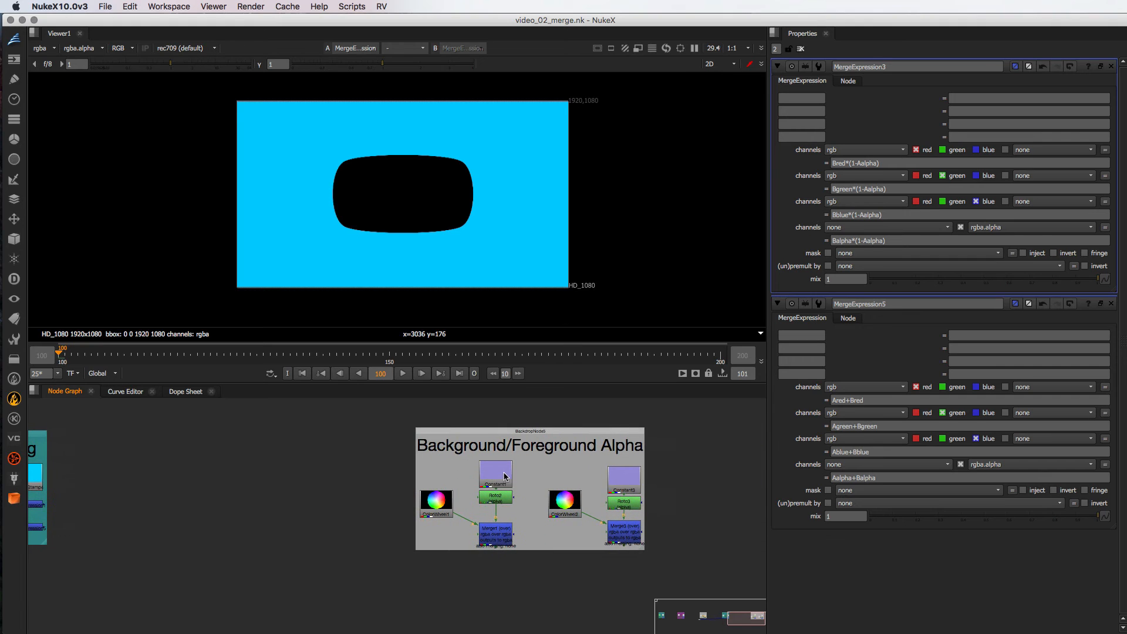
click(498, 474)
key(1)
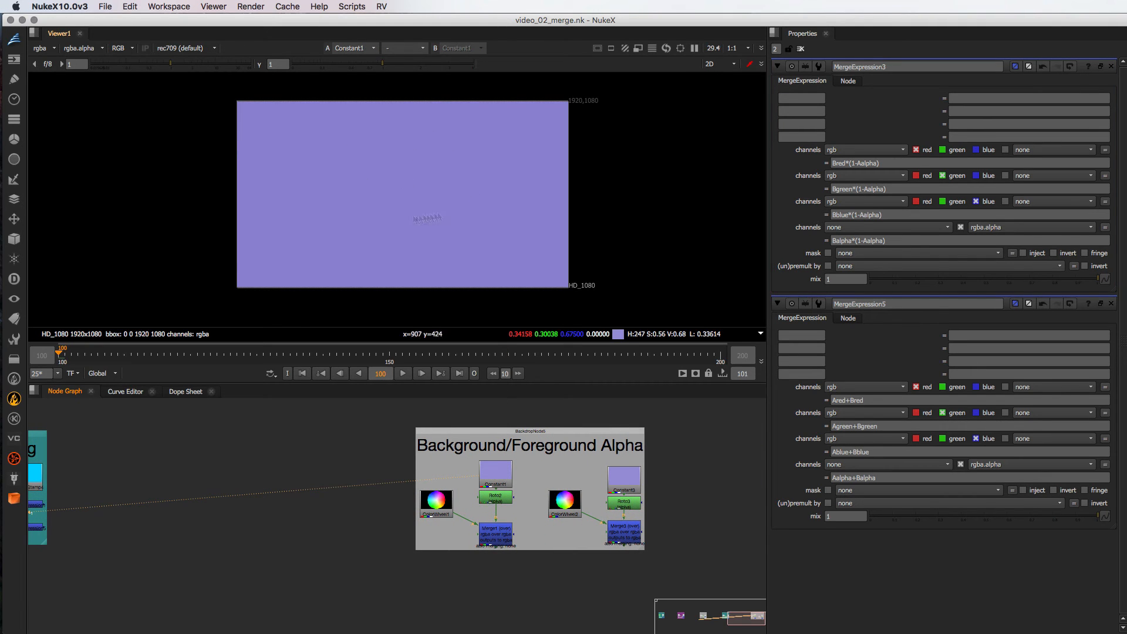
key(a)
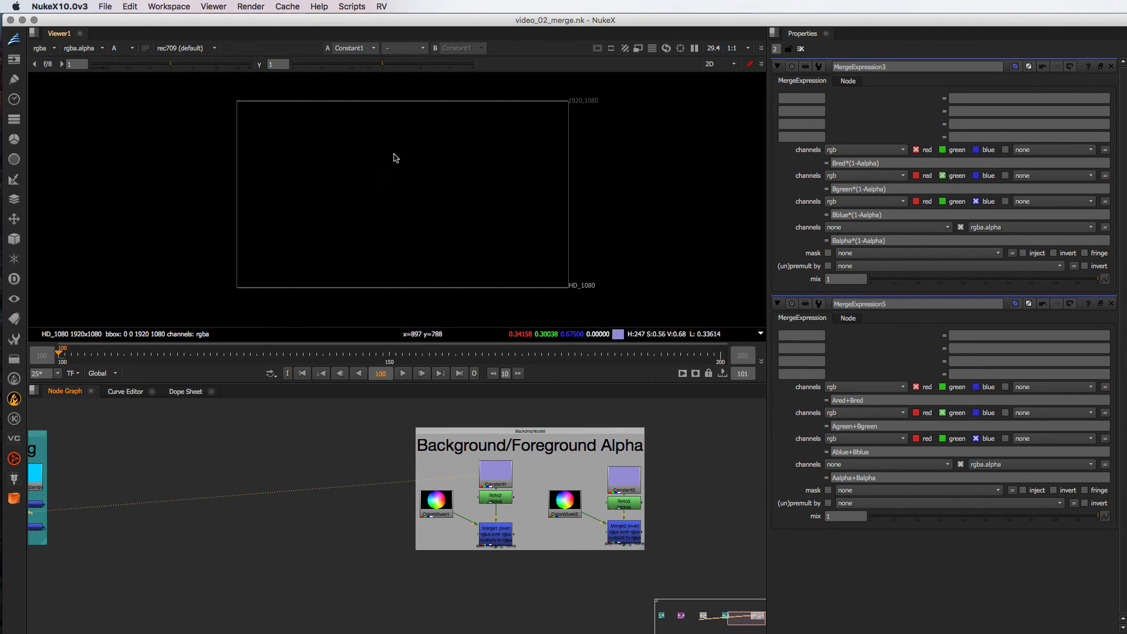
- View the Roto2 node and compare its alpha channel with its RGB image
click(503, 500)
key(1)
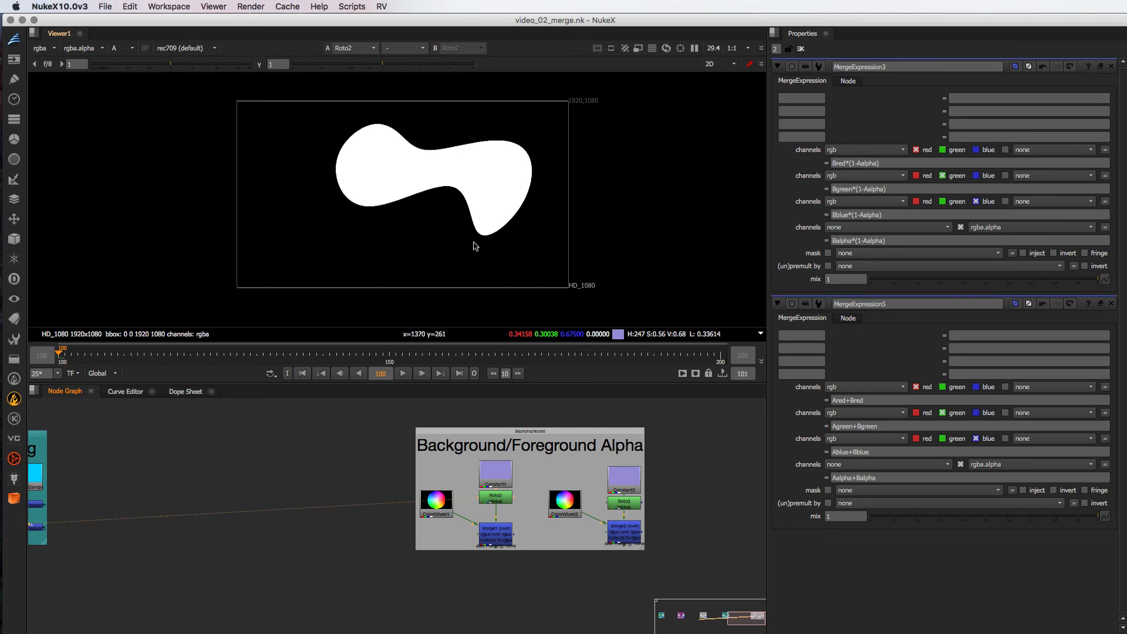
key(a)
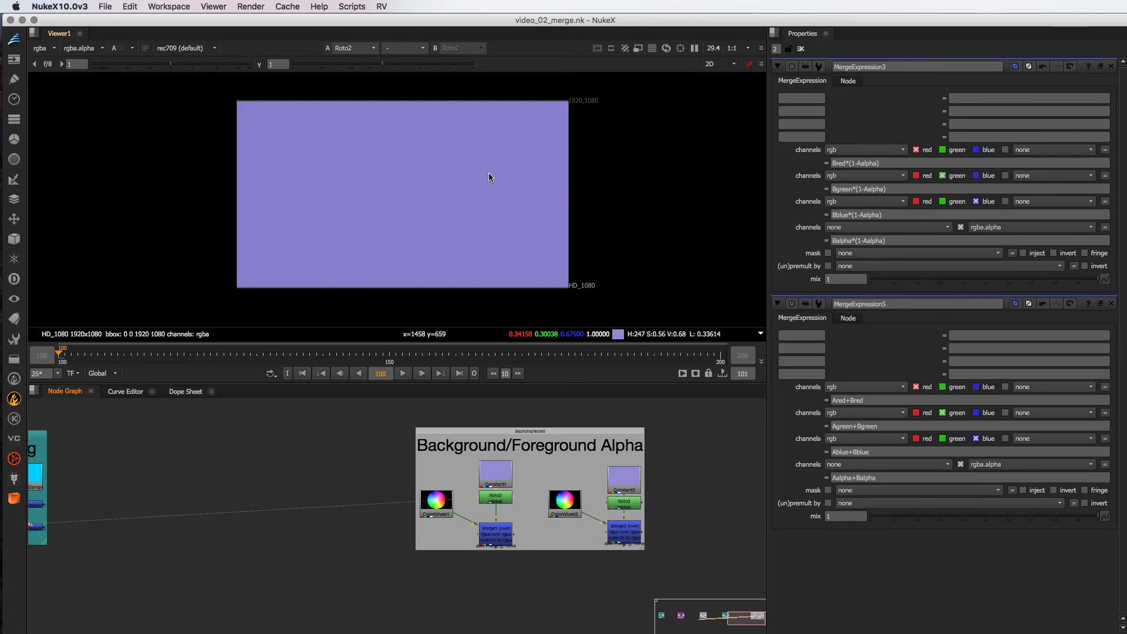
key(a)
key(a)
- View the ColorWheel1 foreground and check its alpha channel before returning to RGB
click(436, 508)
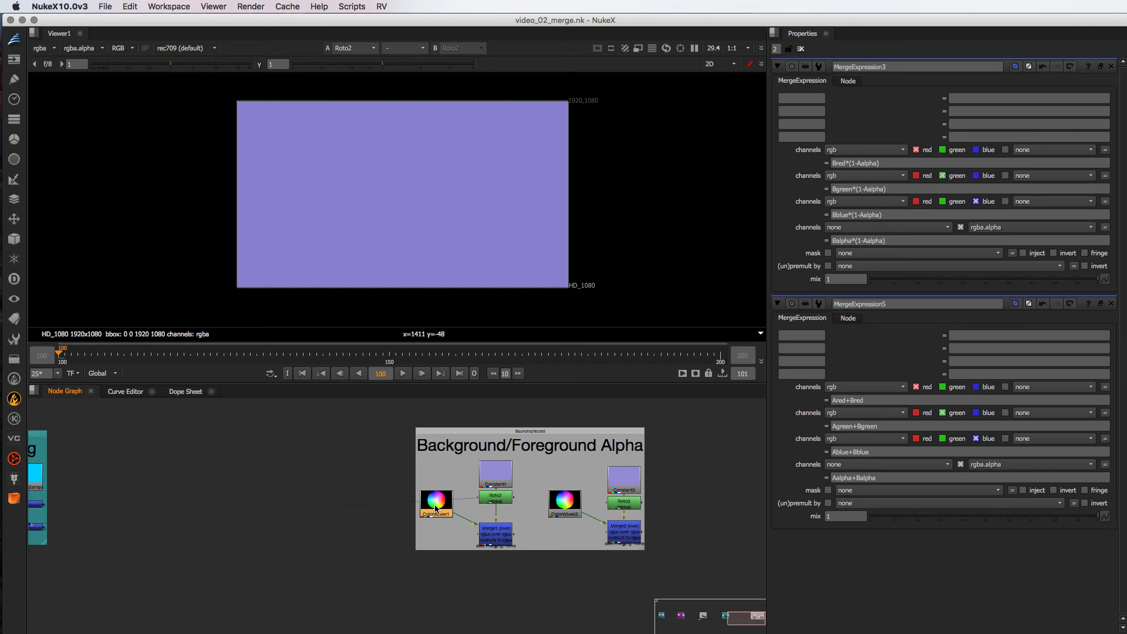
click(575, 508)
click(435, 505)
key(1)
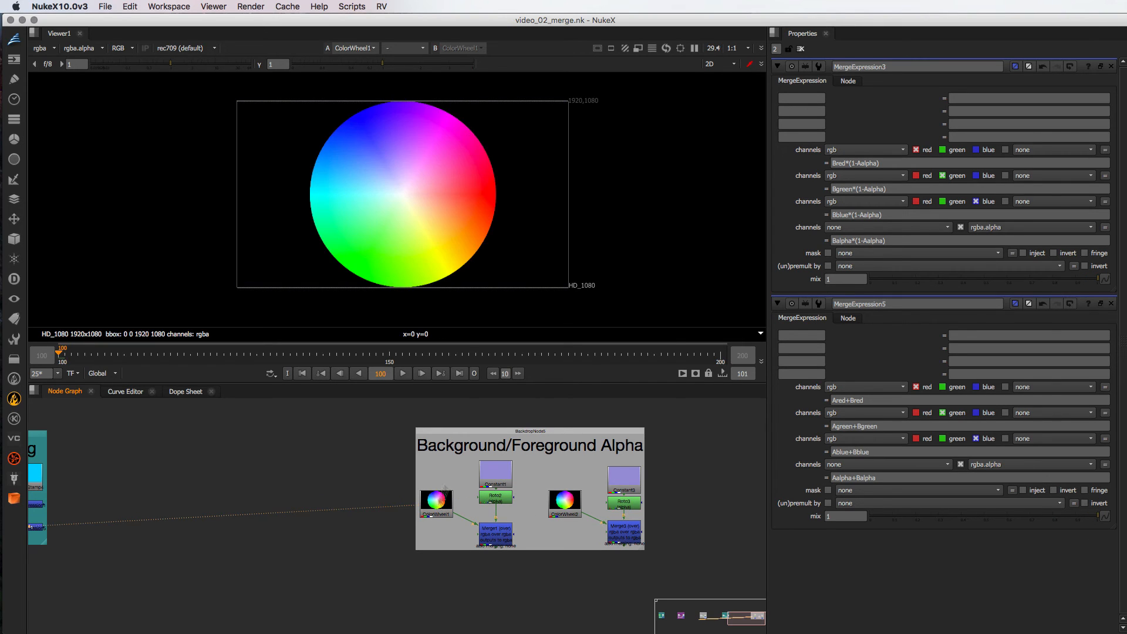
key(a)
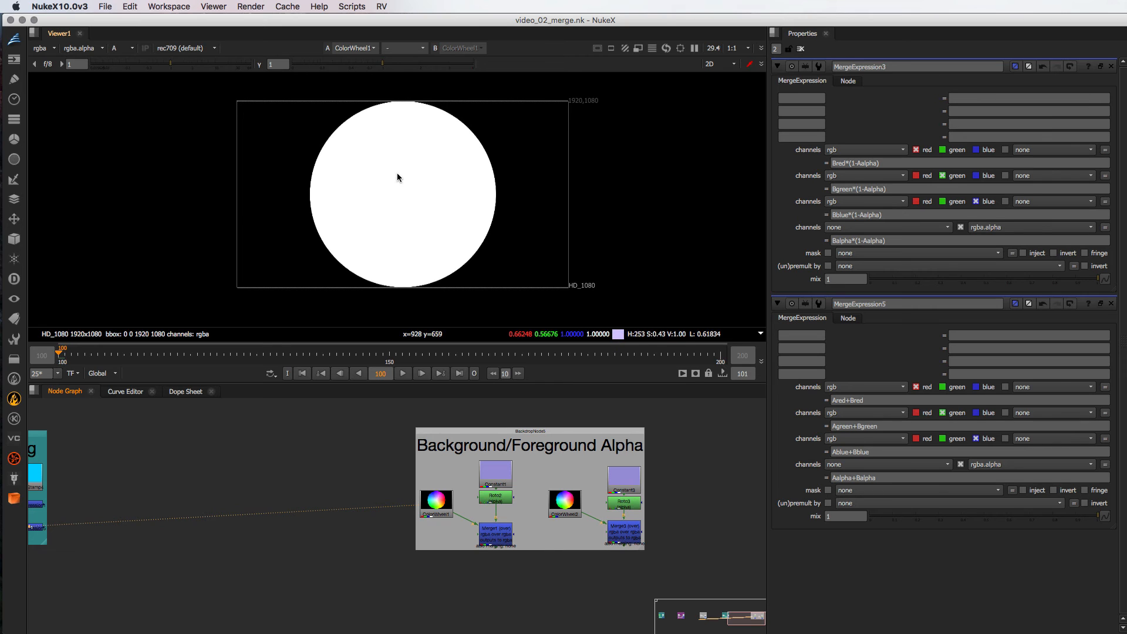
key(a)
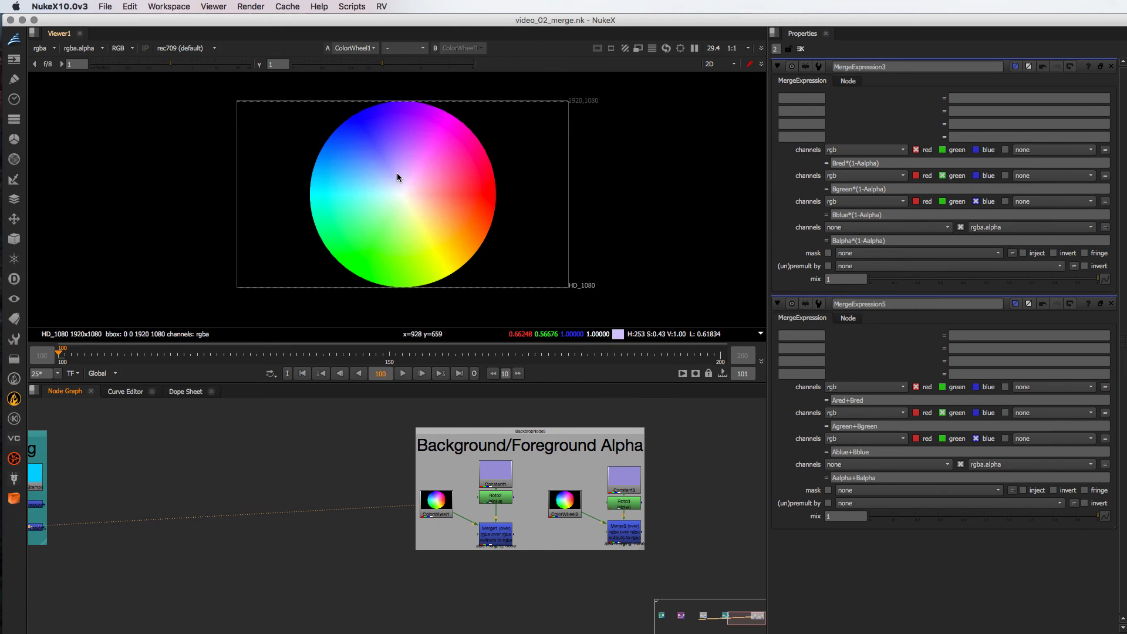
- View Merge1 in RGB and alpha, and relate the result to the red expression Bred*(1-Aalpha)
click(498, 534)
key(1)
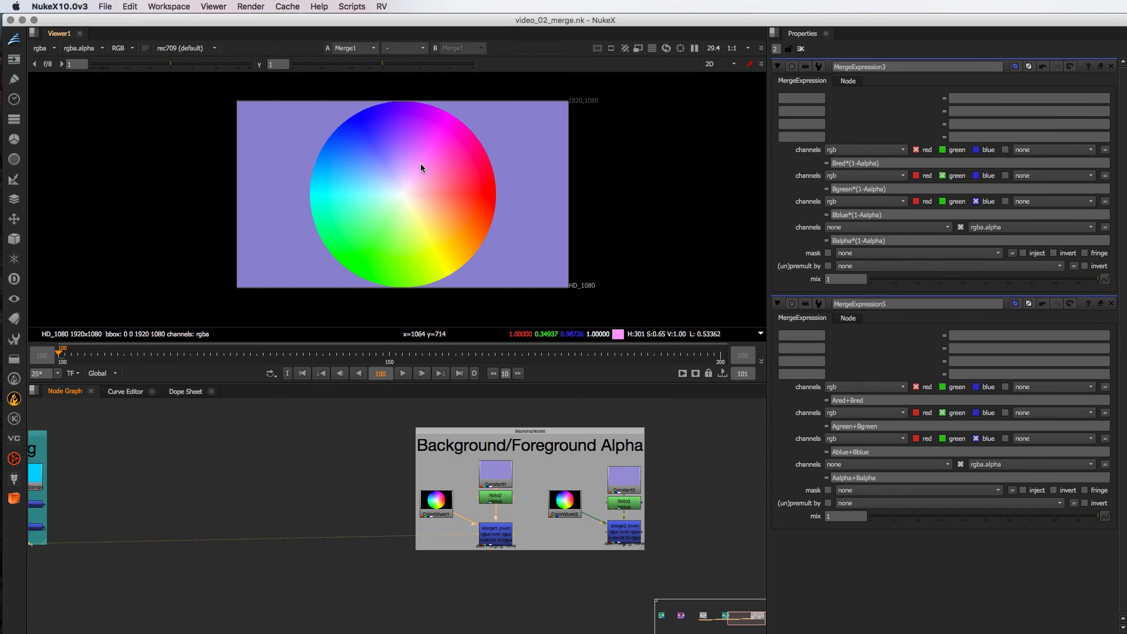
key(a)
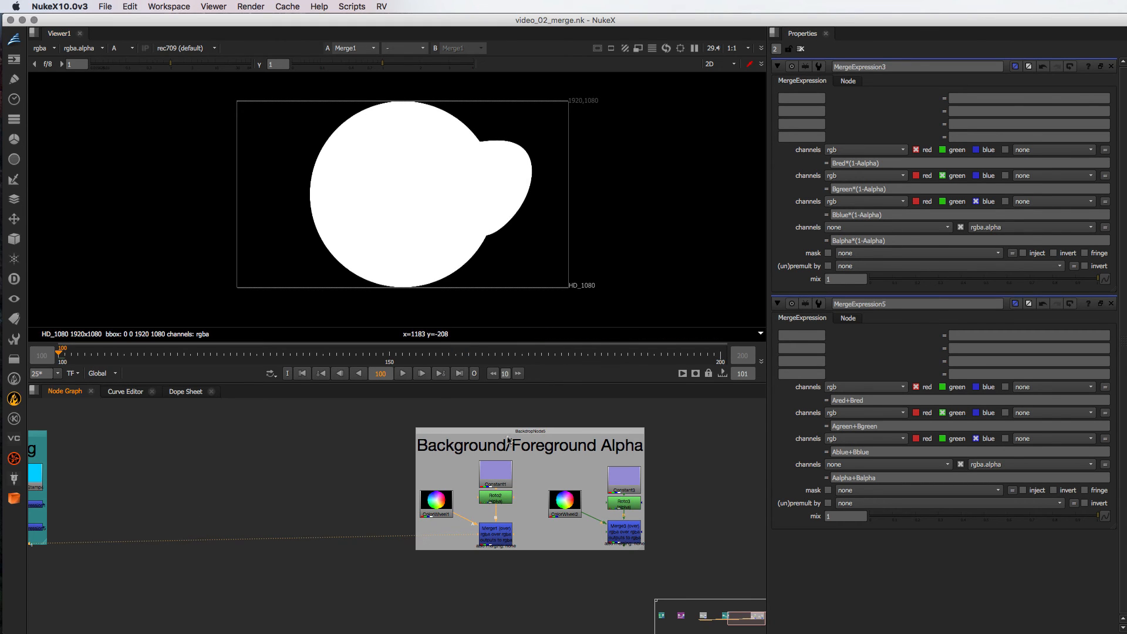
key(a)
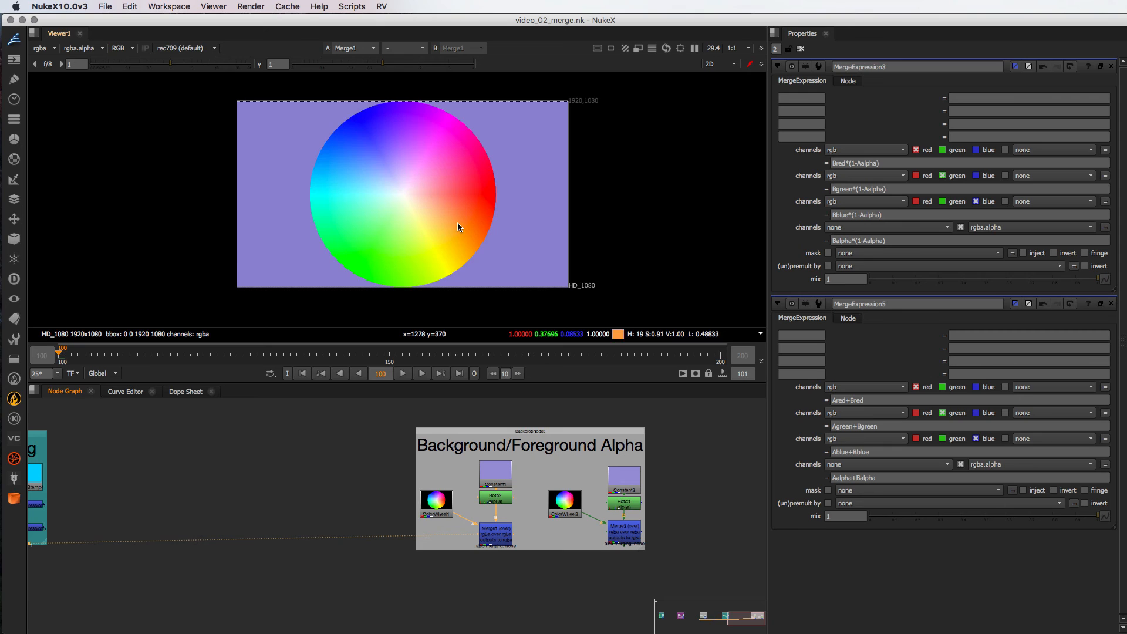
click(852, 164)
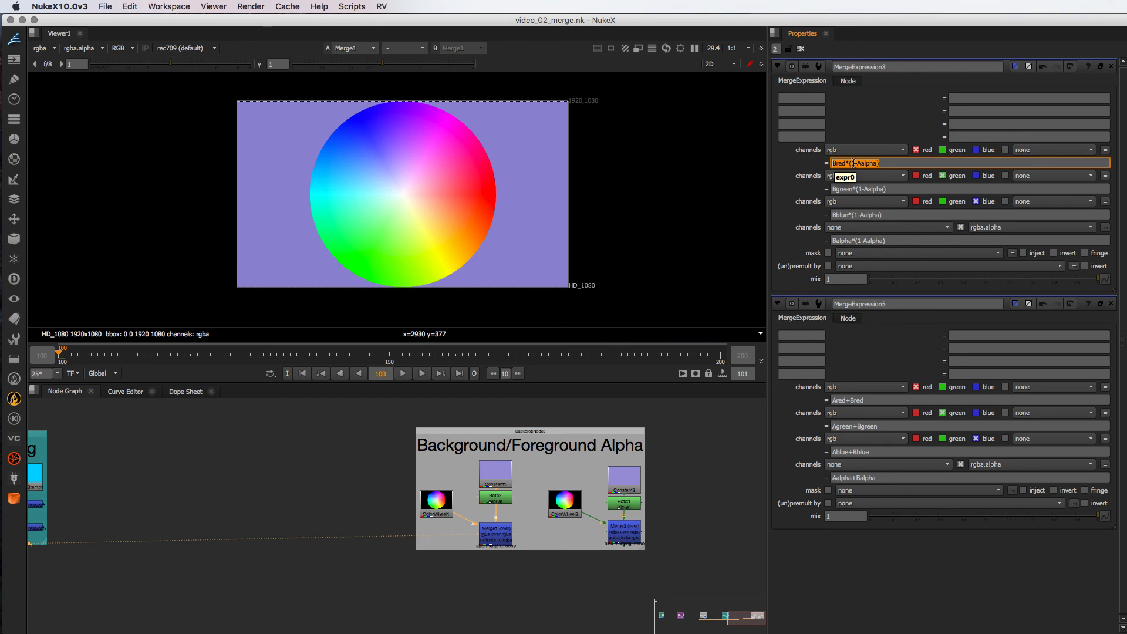
- View the ColorWheel2 foreground and compare its alpha channel with its RGB image
click(628, 539)
click(566, 506)
key(1)
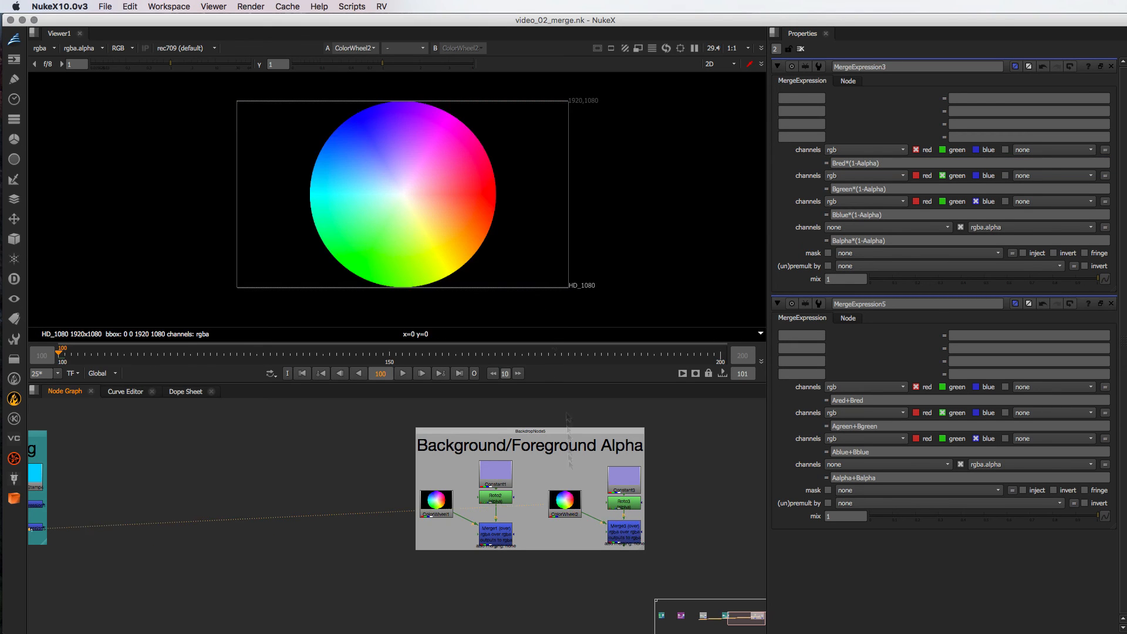
key(a)
key(a)
key(a)
key(a)
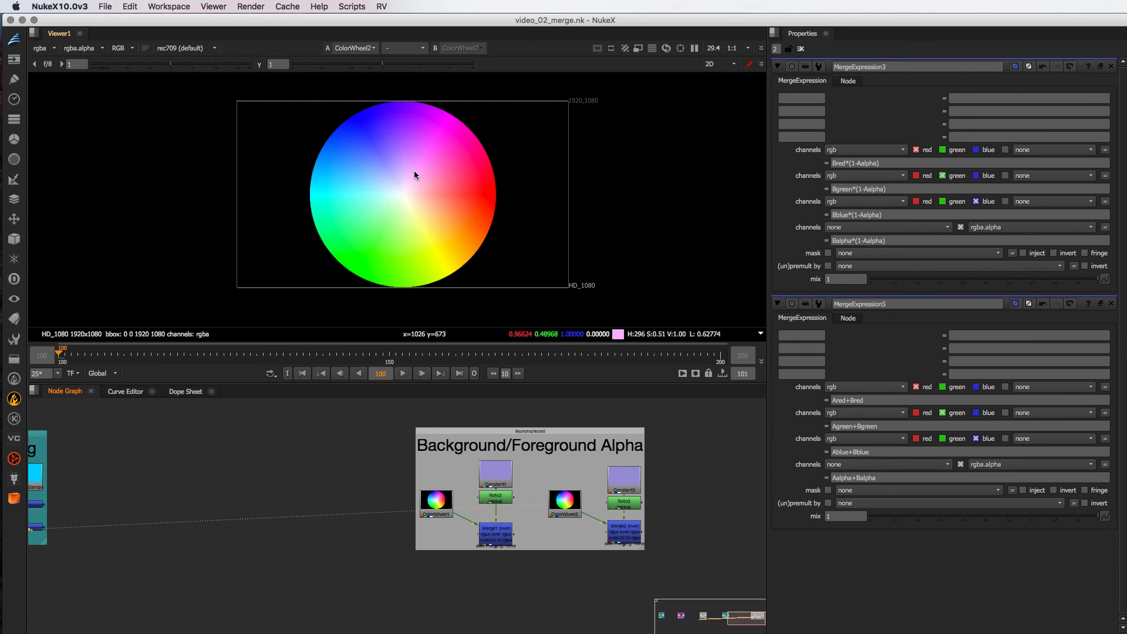
key(a)
key(a)
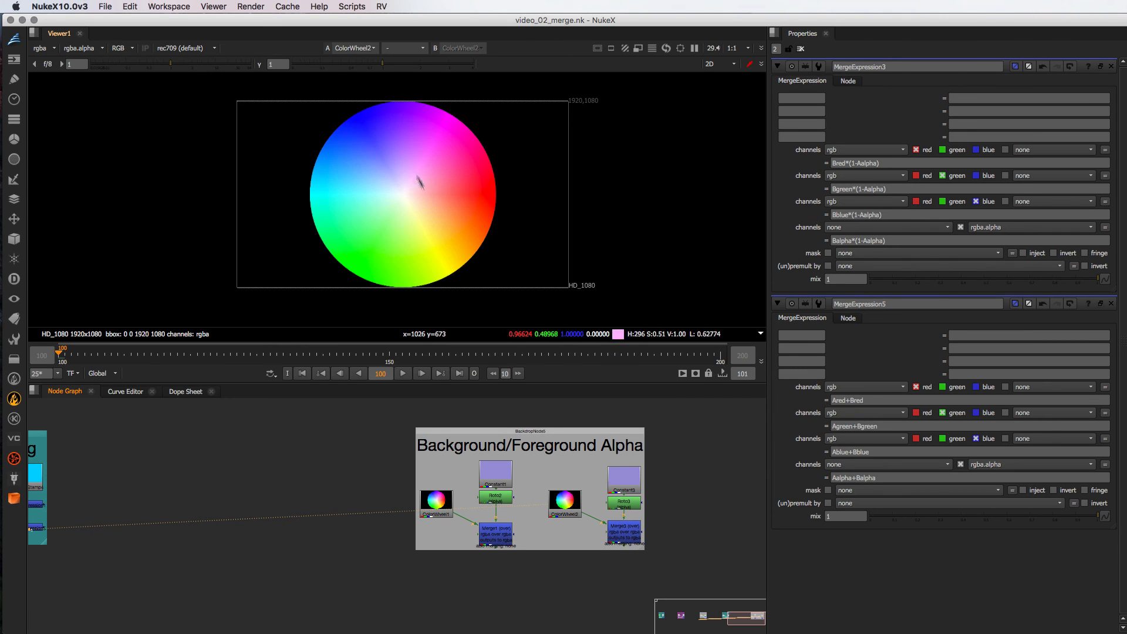
- View the Merge3 output to examine how ColorWheel2 merges over the background
click(628, 537)
key(1)
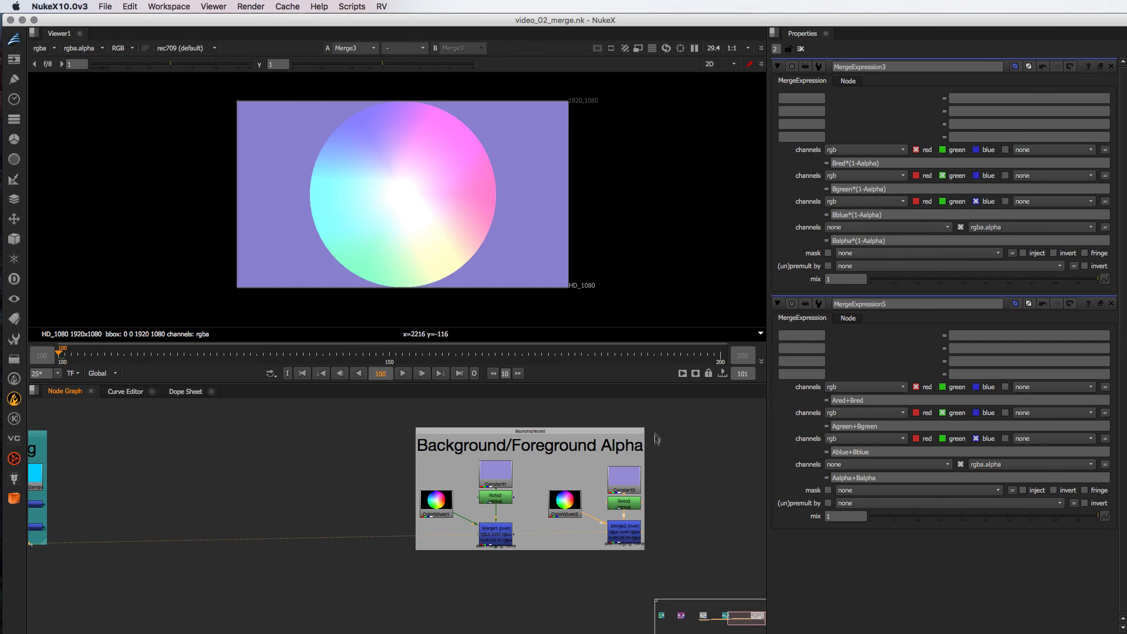
middle_drag(345, 541, 462, 507)
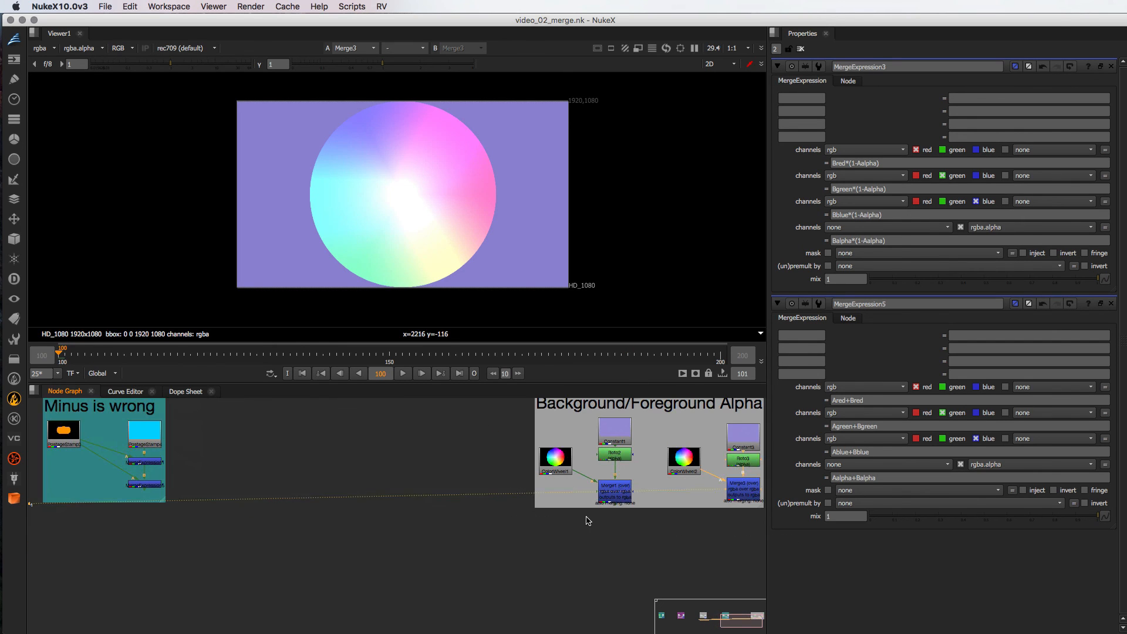
- Open the properties of Merge1 and review the formulas described for its merge operations
click(610, 496)
double_click(610, 496)
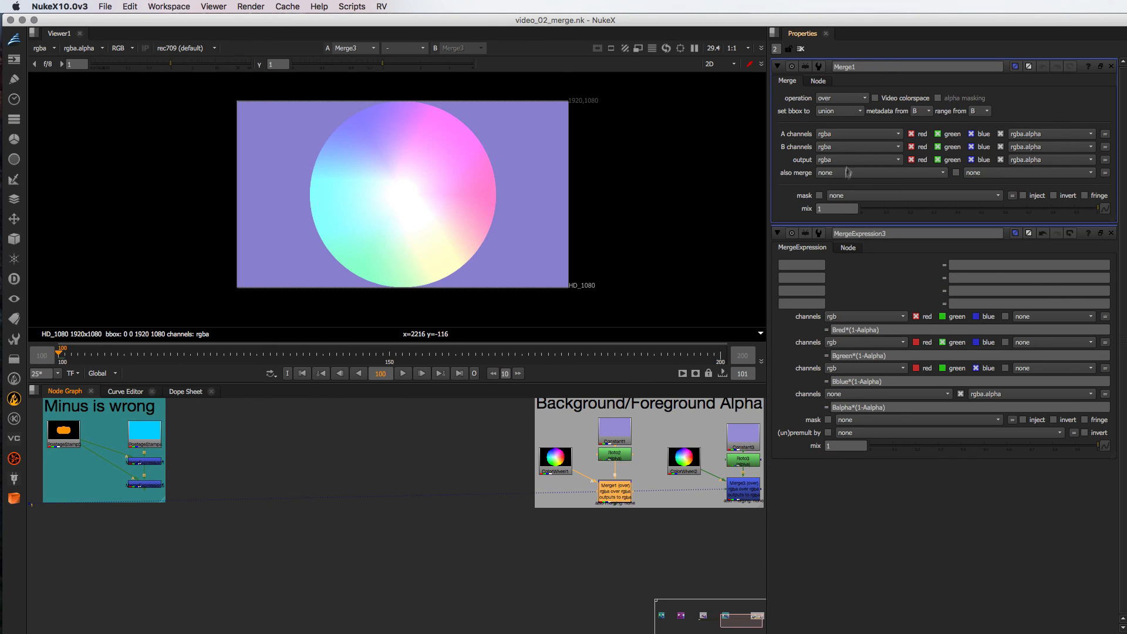
click(844, 100)
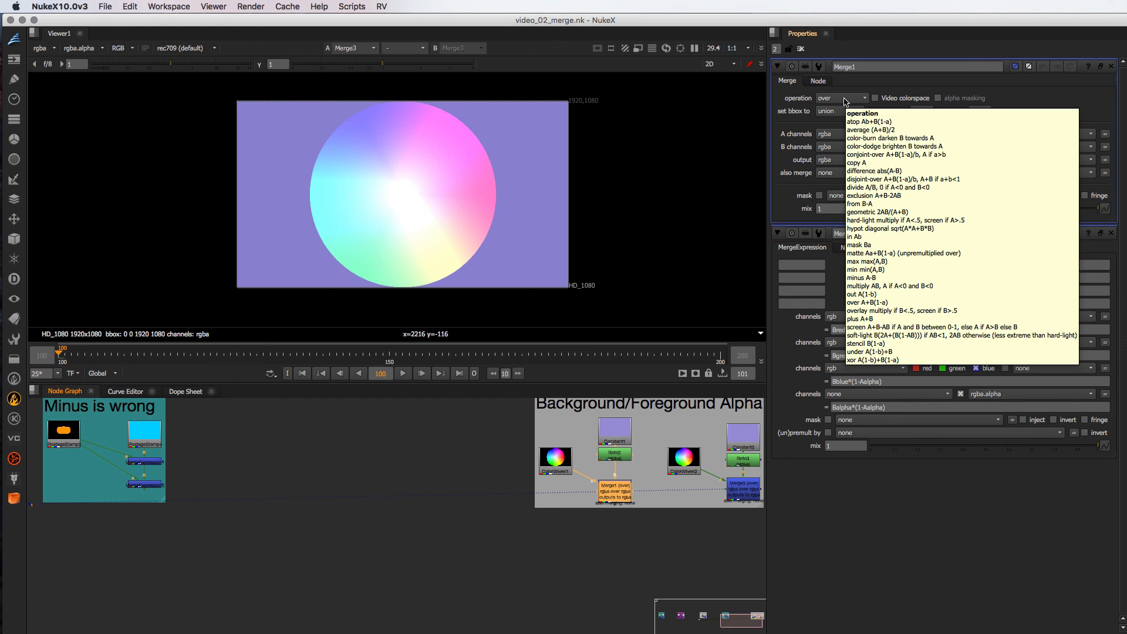
- Open the Merge node's online help in Safari, expand Inputs and Controls, and examine the algorithm descriptions for the merge operations
click(1087, 67)
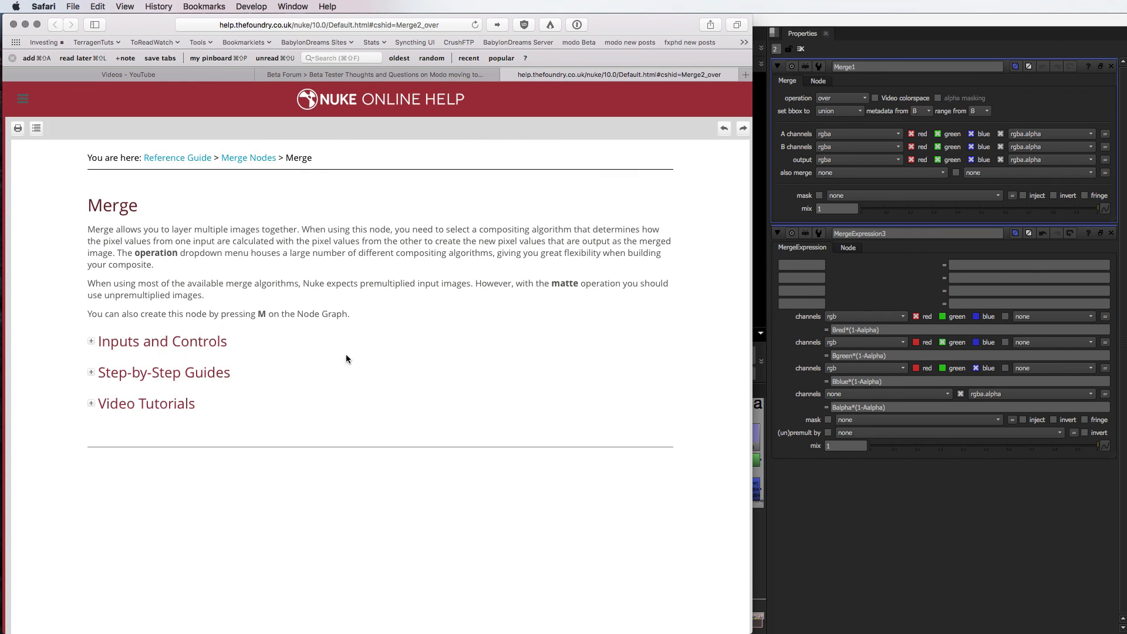
click(92, 342)
scroll(254, 391, down, 10)
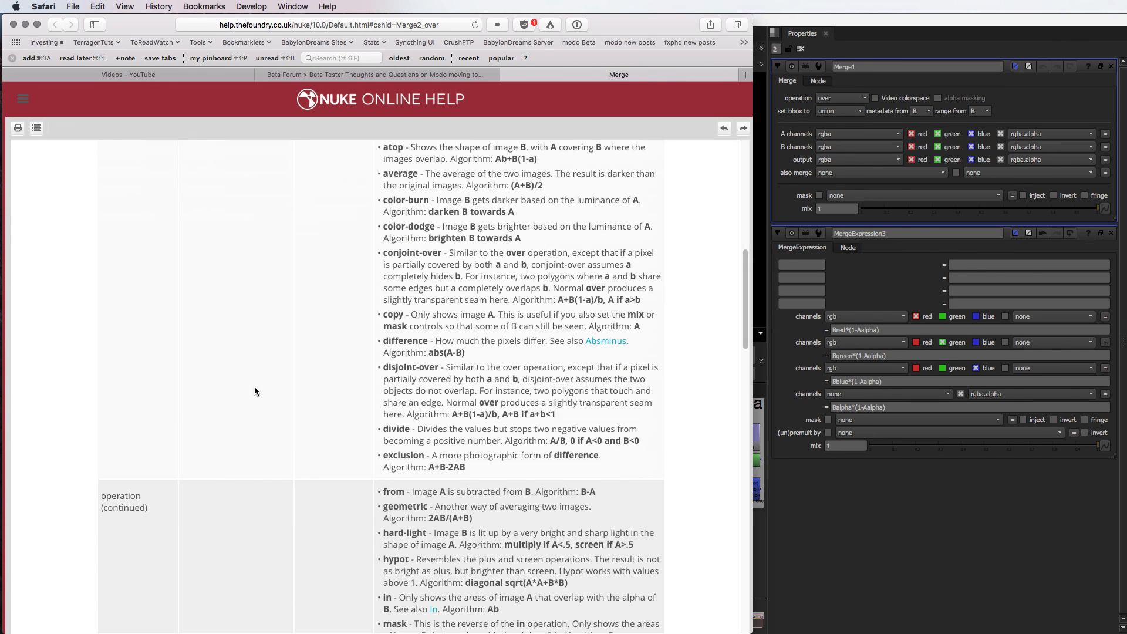
scroll(254, 391, down, 5)
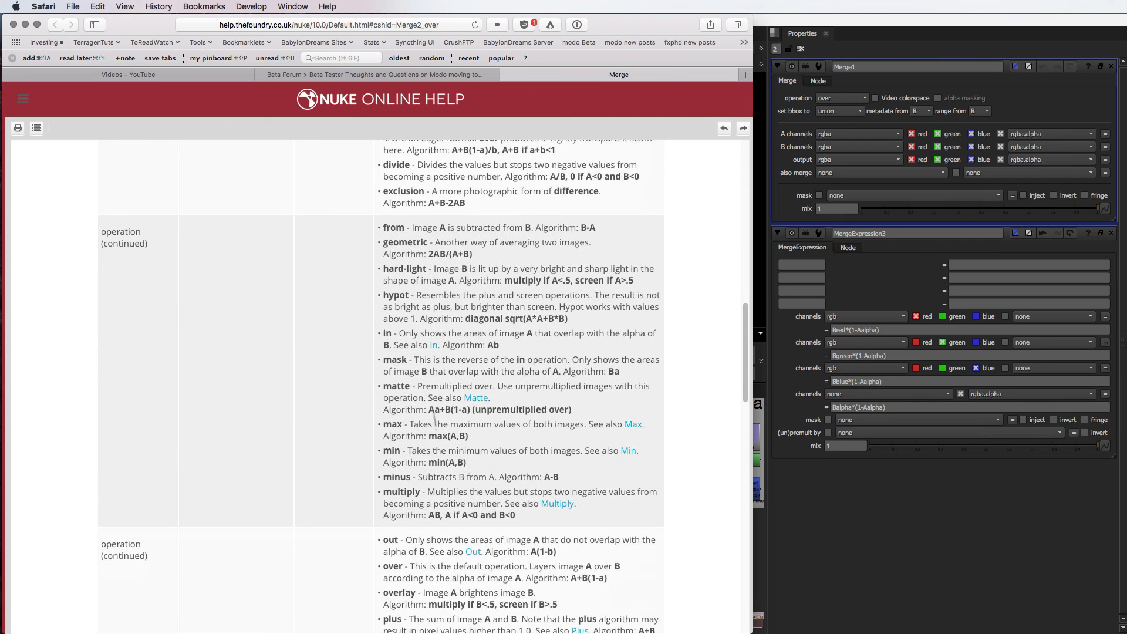
scroll(412, 253, up, 7)
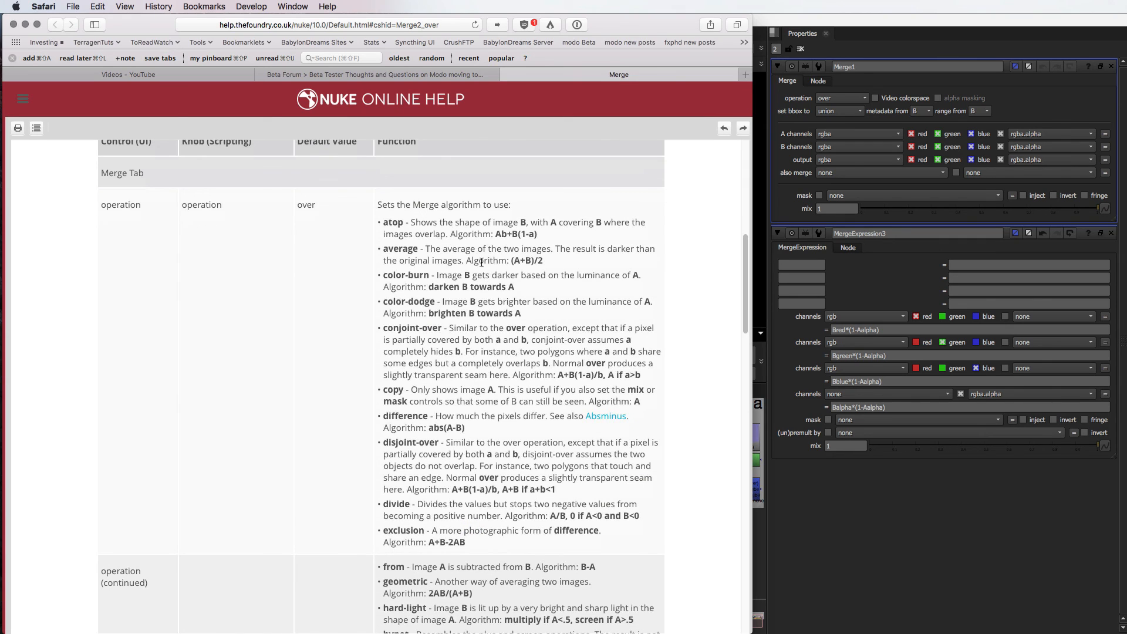
scroll(458, 415, down, 6)
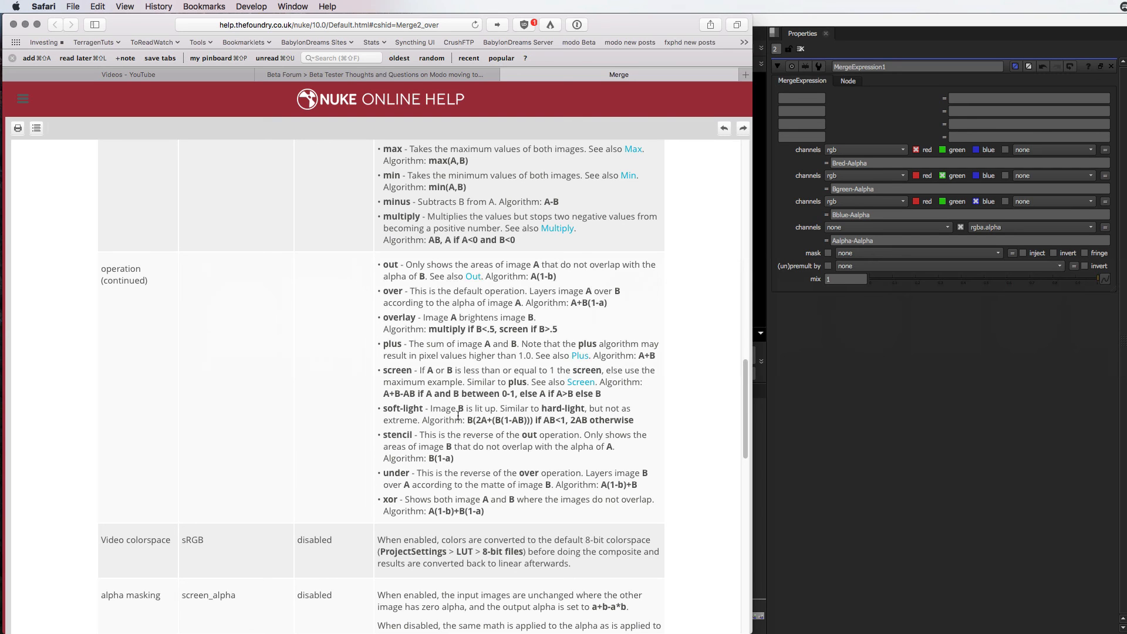
scroll(458, 414, up, 10)
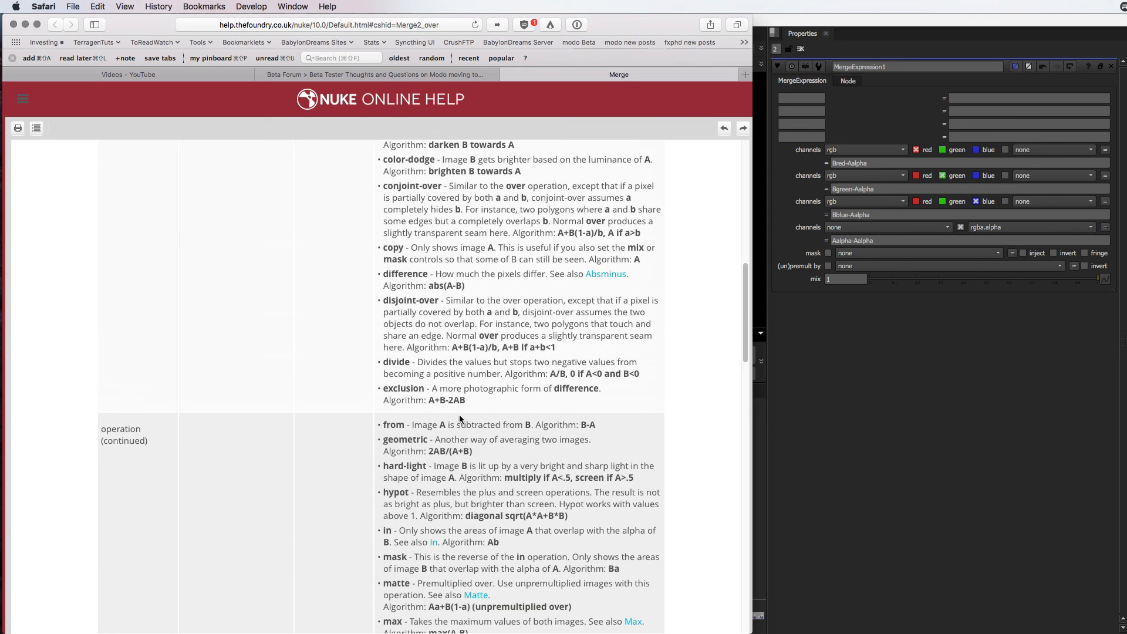
scroll(459, 415, up, 3)
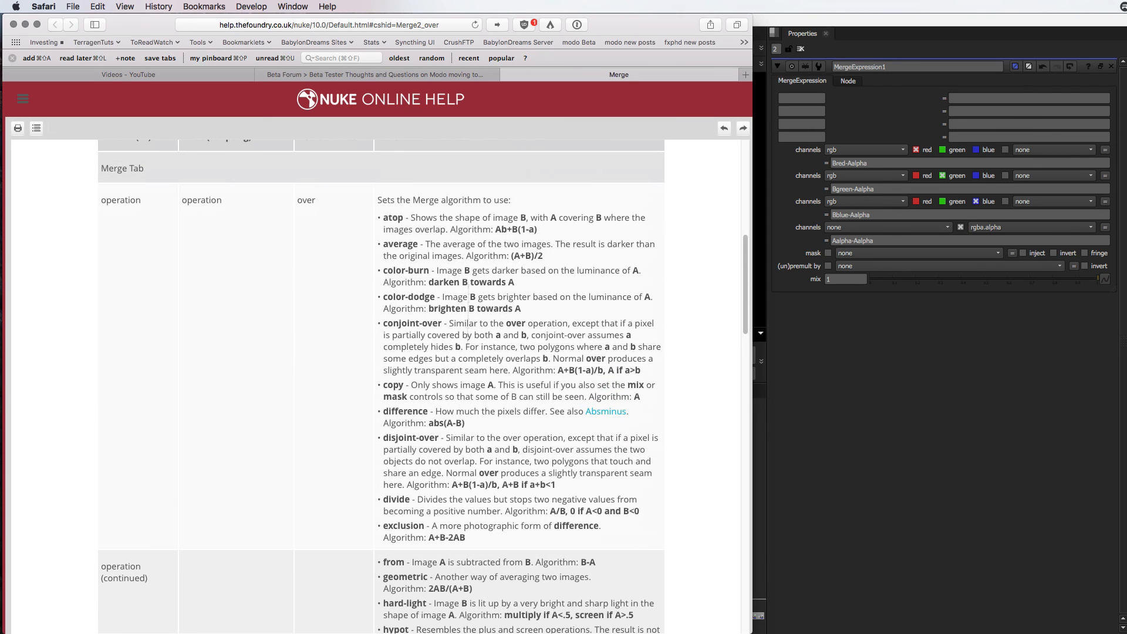